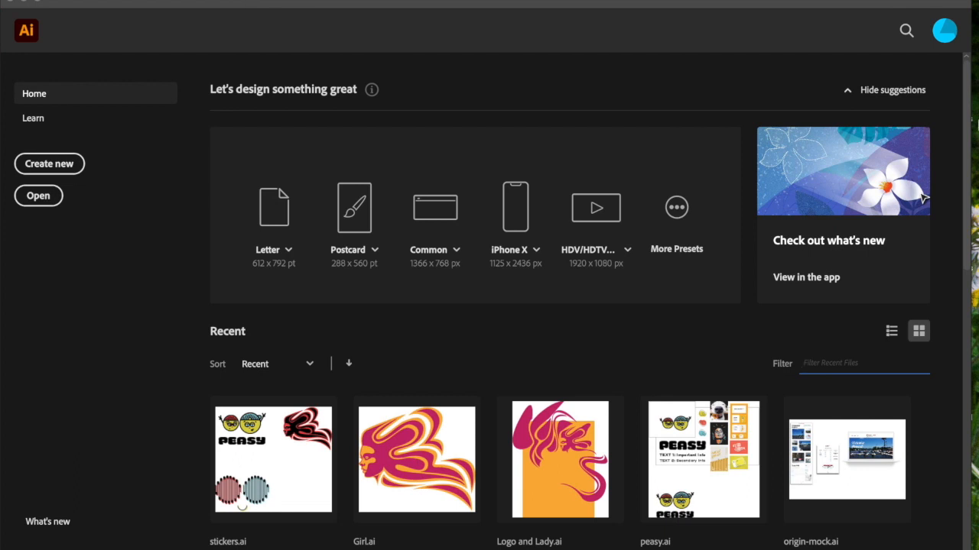
Create a new 10 x 10 in RGB document with a single artboard.
left_click_drag(972, 1, 977, 2)
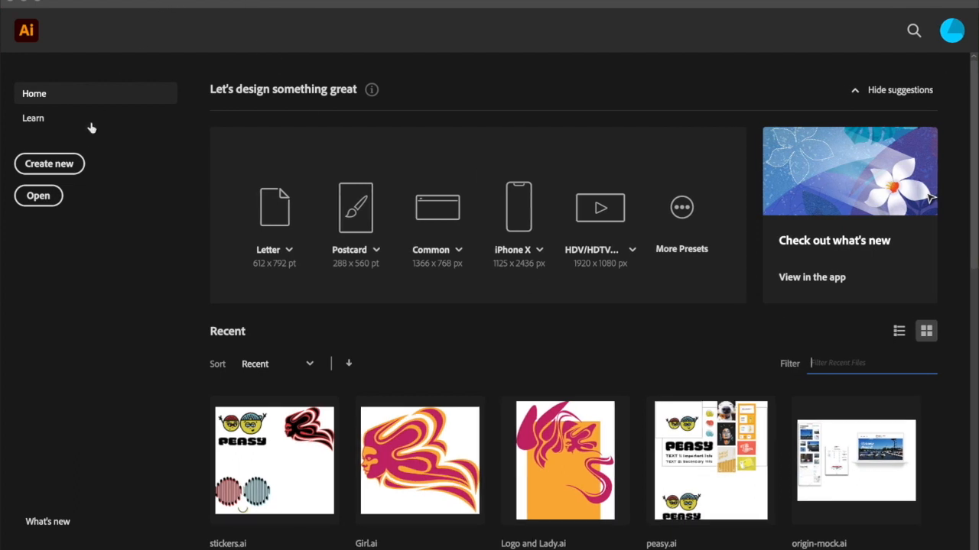
left_click(72, 163)
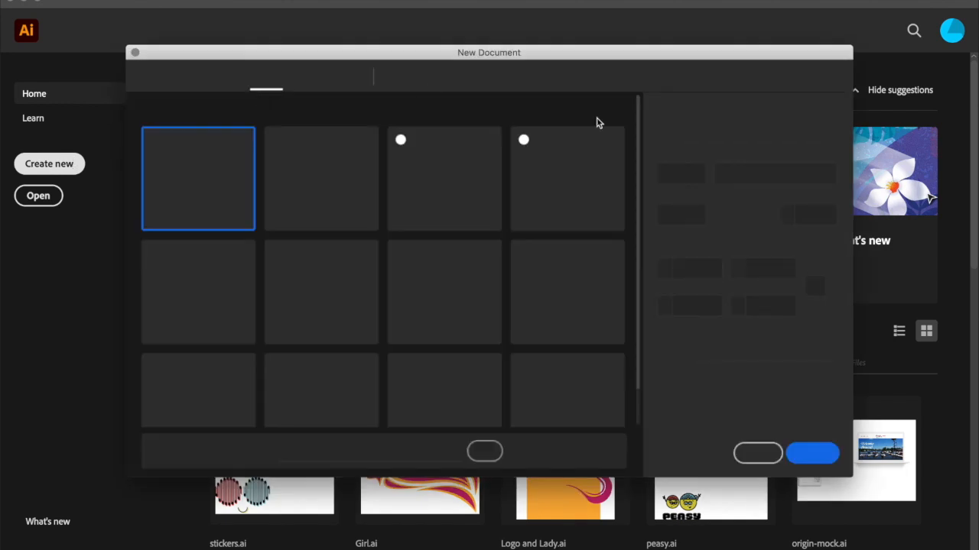
left_click(815, 453)
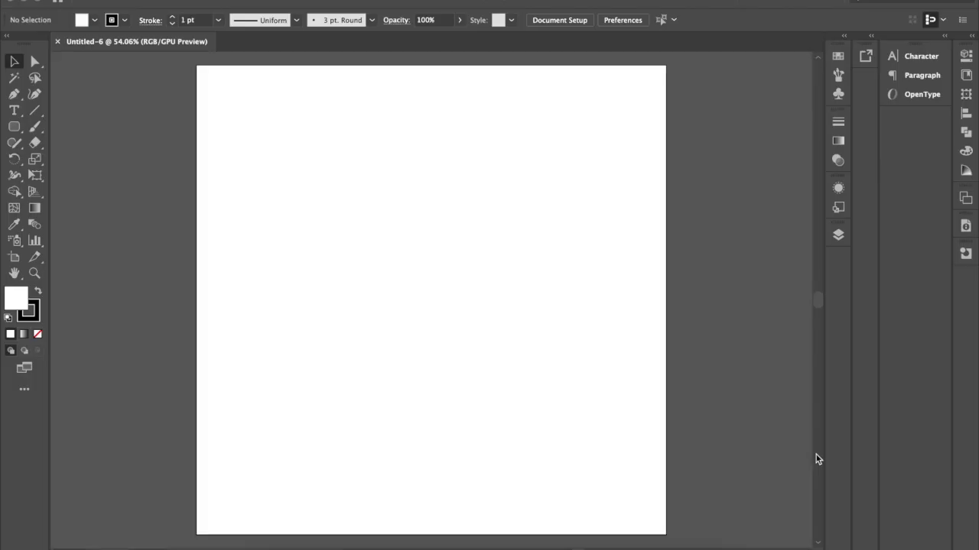
Draw a large circle with the Ellipse tool and centre it horizontally and vertically on the artboard.
left_click_drag(14, 126, 77, 161)
left_click_drag(311, 167, 565, 439)
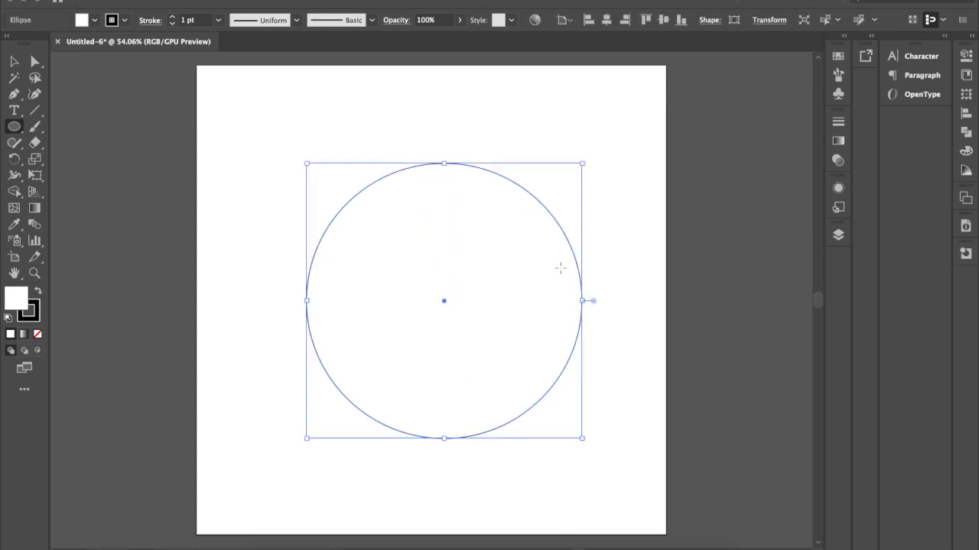
left_click(607, 22)
left_click(662, 21)
key("v")
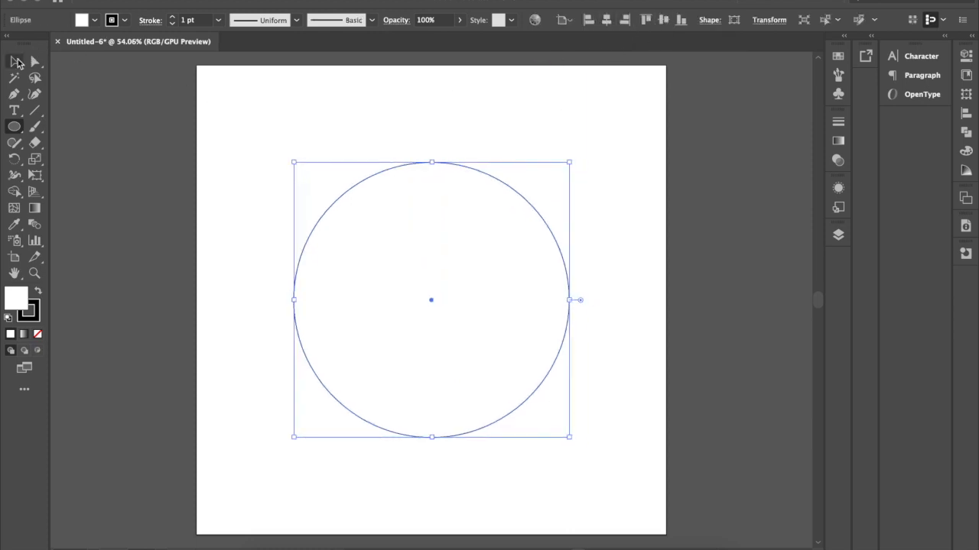
left_click(204, 123)
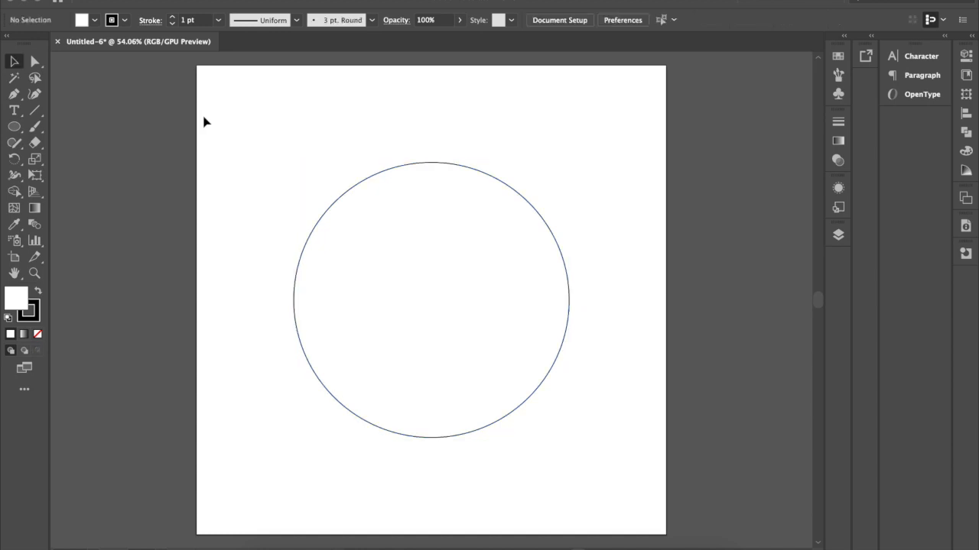
Change the circle's stroke colour to the orange swatch R=247 G=147 B=30.
left_click(448, 297)
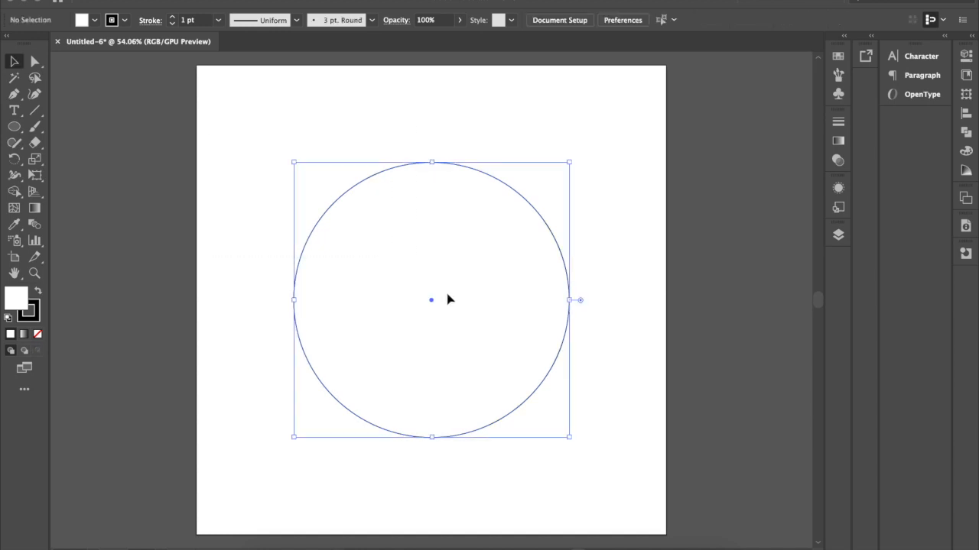
left_click(123, 20)
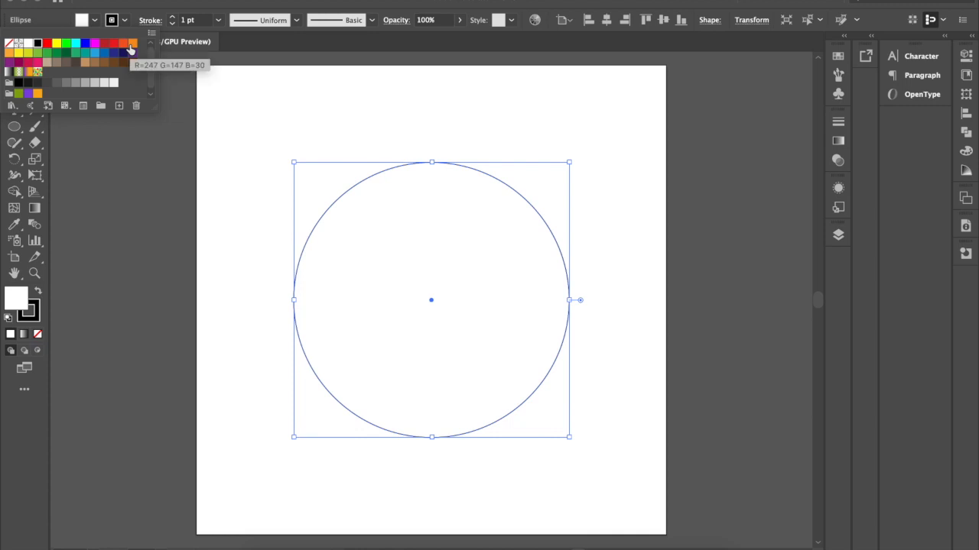
left_click(130, 48)
left_click(357, 106)
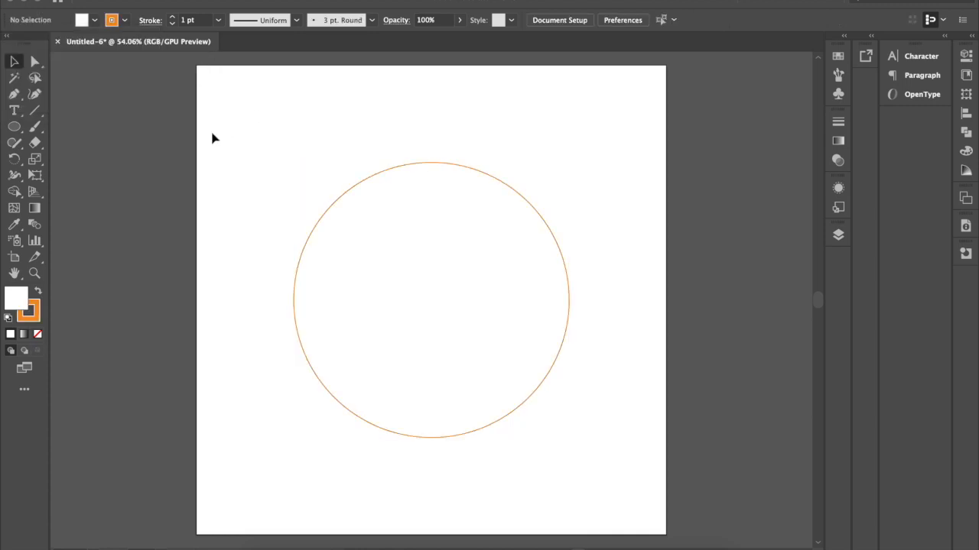
Draw a narrow vertical rounded rectangle just inside the left edge of the circle, its outer corners meeting the outline.
left_click(14, 126)
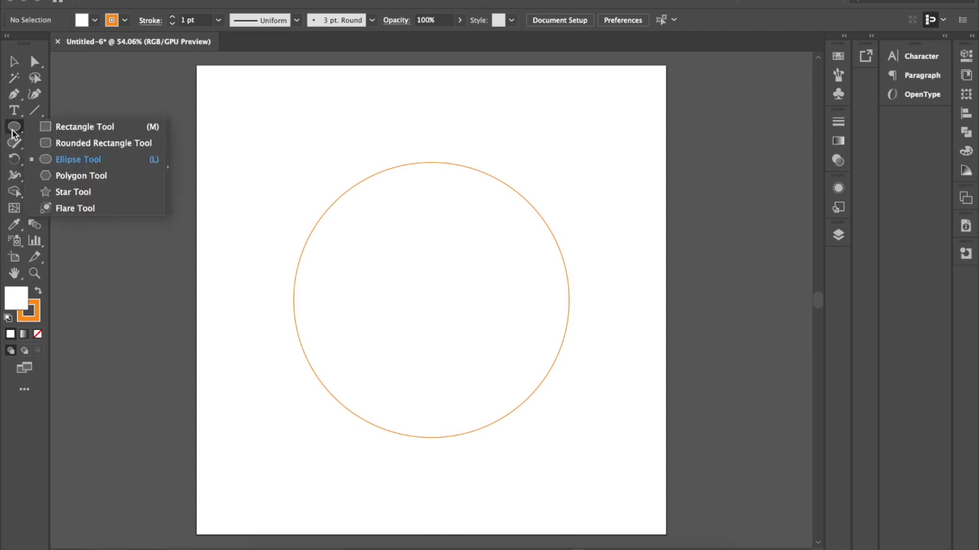
left_click(87, 142)
scroll(289, 266, "up", 1)
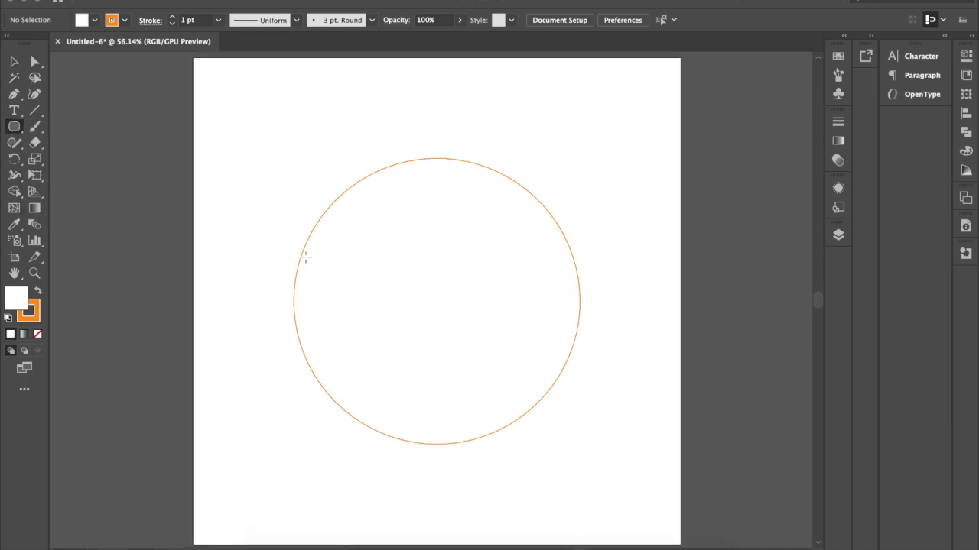
left_click_drag(301, 256, 329, 353)
left_click_drag(314, 257, 314, 256)
left_click(11, 61)
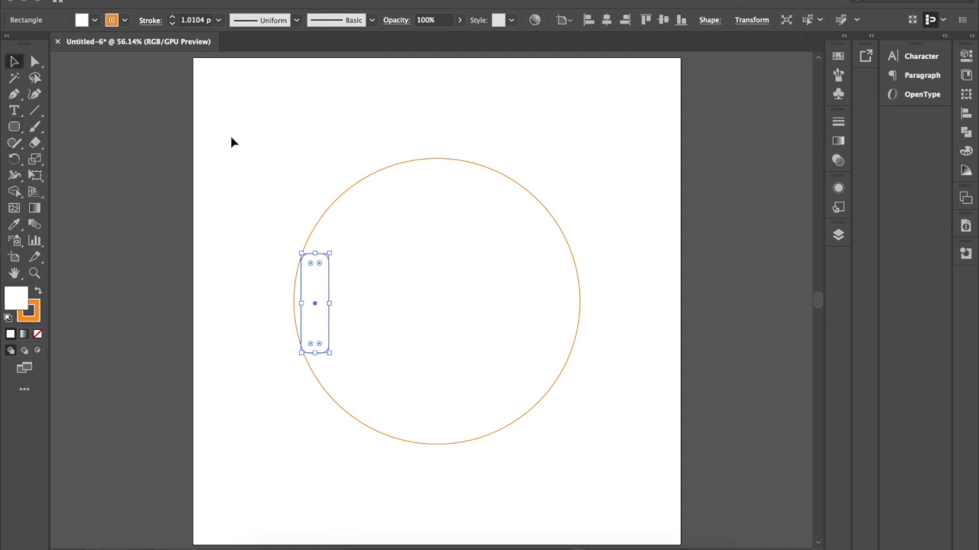
left_click(234, 143)
Give the rounded rectangle a black stroke with a weight of 2 pt.
left_click(328, 264)
left_click(124, 20)
left_click(38, 46)
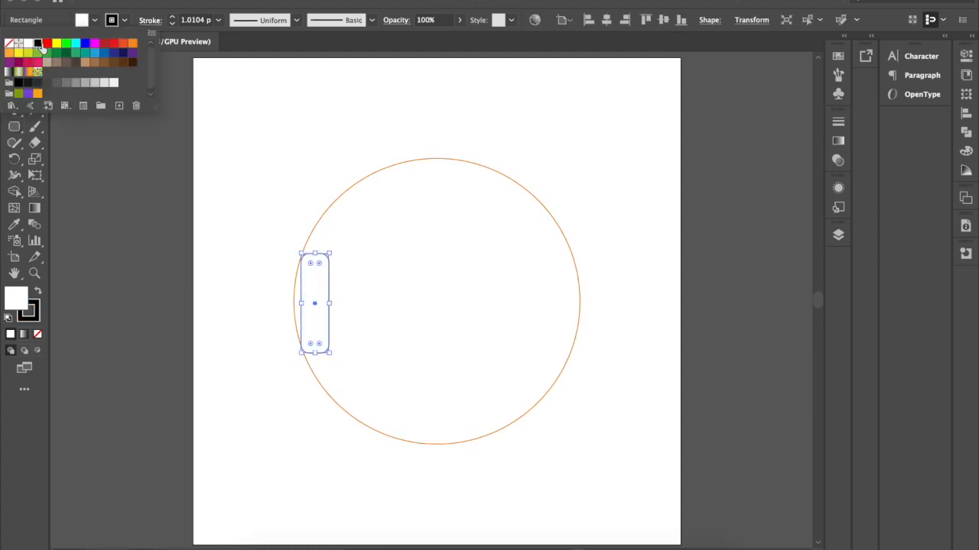
left_click(173, 20)
left_click(173, 20)
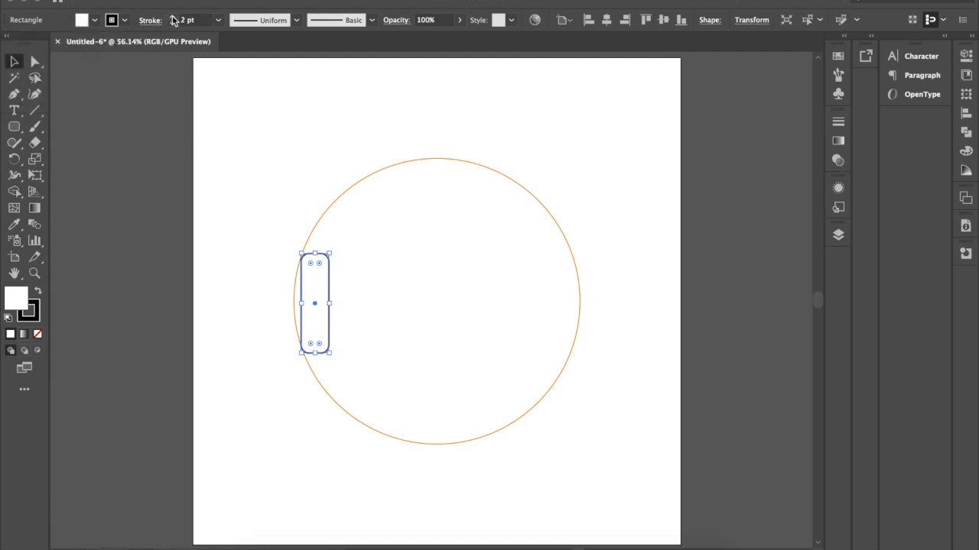
left_click(335, 125)
Centre the rounded rectangle horizontally and vertically on the circle, using the circle as the key object.
left_click_drag(280, 200, 321, 221)
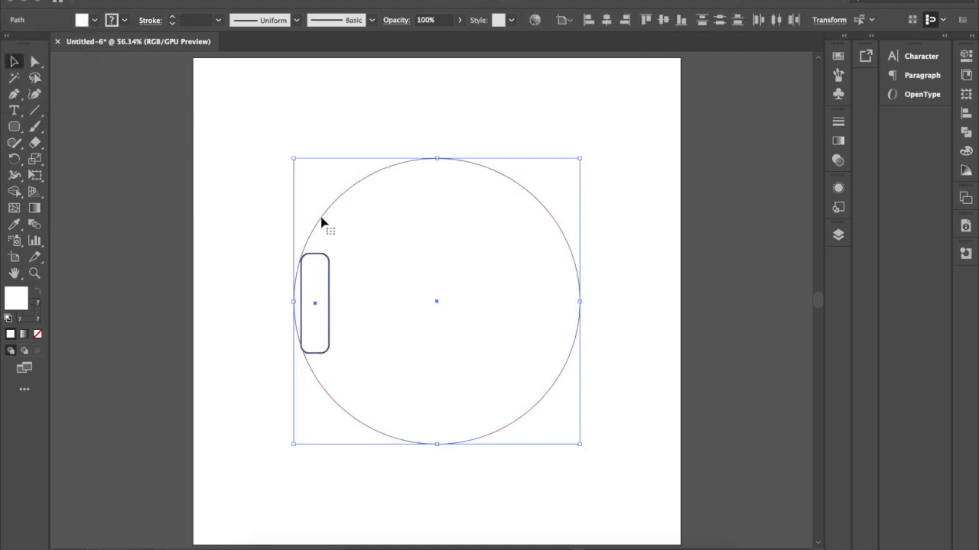
left_click(565, 20)
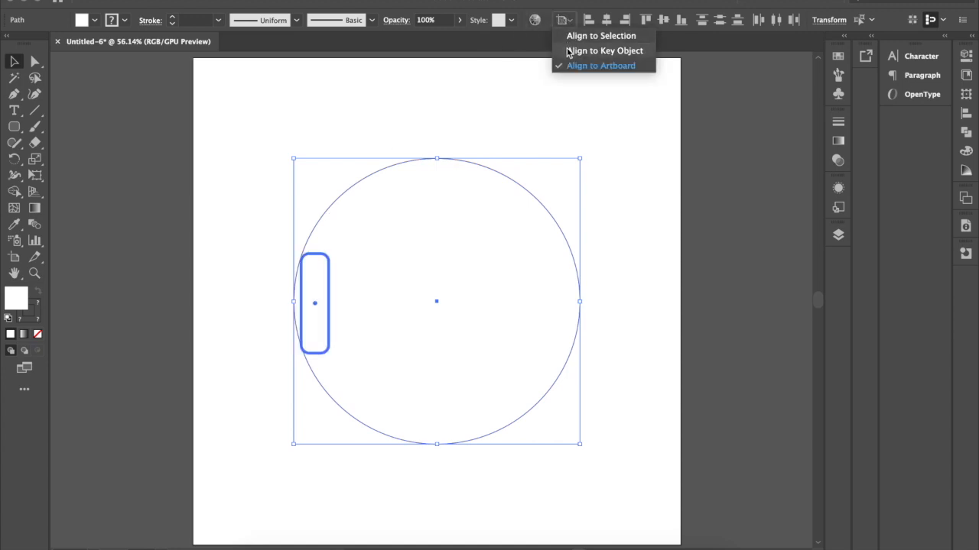
left_click(570, 50)
left_click(348, 197)
left_click(608, 20)
left_click(664, 21)
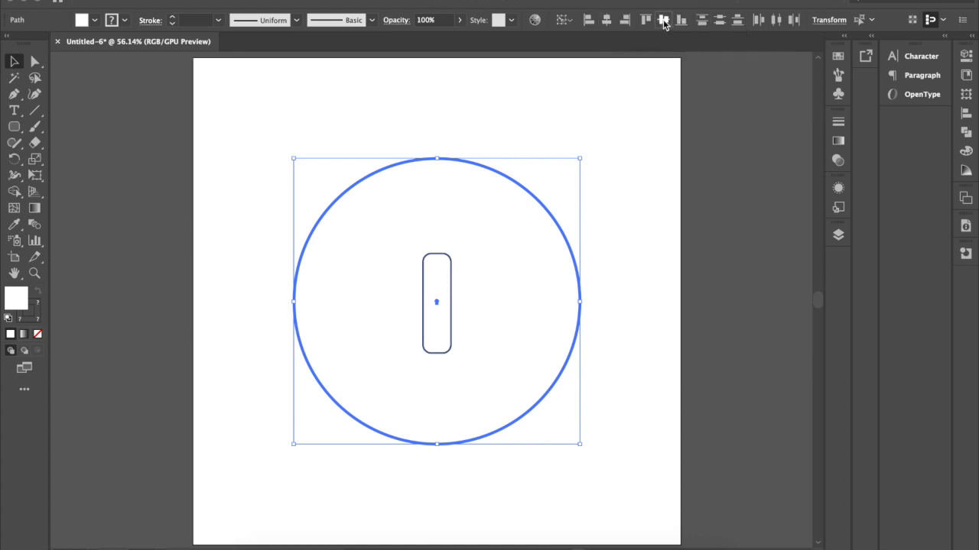
left_click(635, 240)
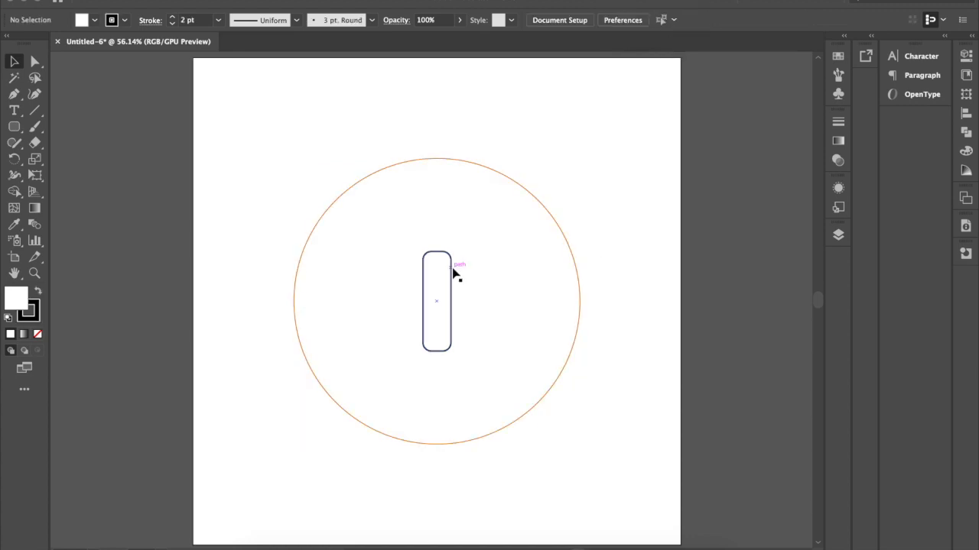
Move the rounded rectangle straight to the circle's left edge and duplicate it edge to edge into a row of ten.
left_click_drag(451, 269, 331, 263)
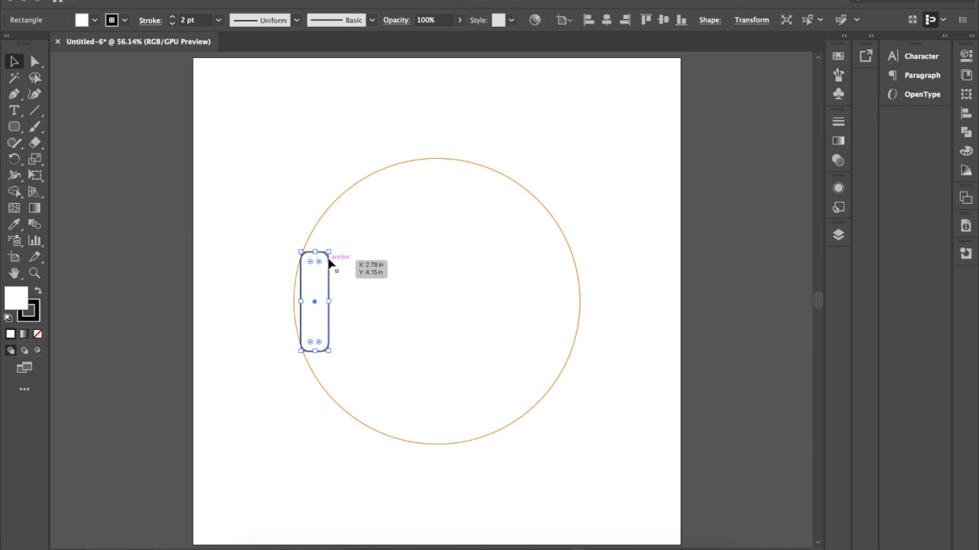
left_click_drag(330, 264, 358, 265)
key("ctrl+d")
key("ctrl+d")
key("ctrl+d")
key("ctrl+d")
key("ctrl+d")
key("ctrl+d")
key("ctrl+d")
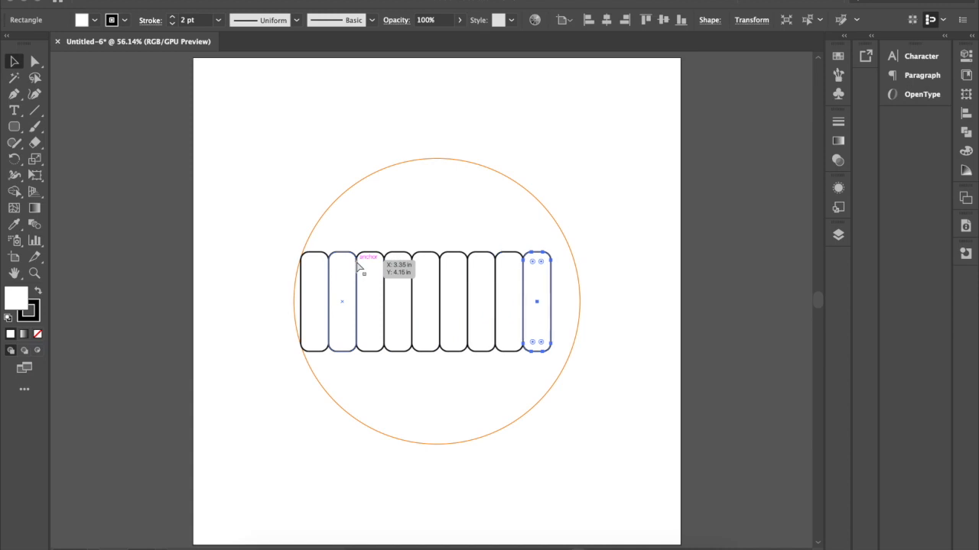
key("ctrl+d")
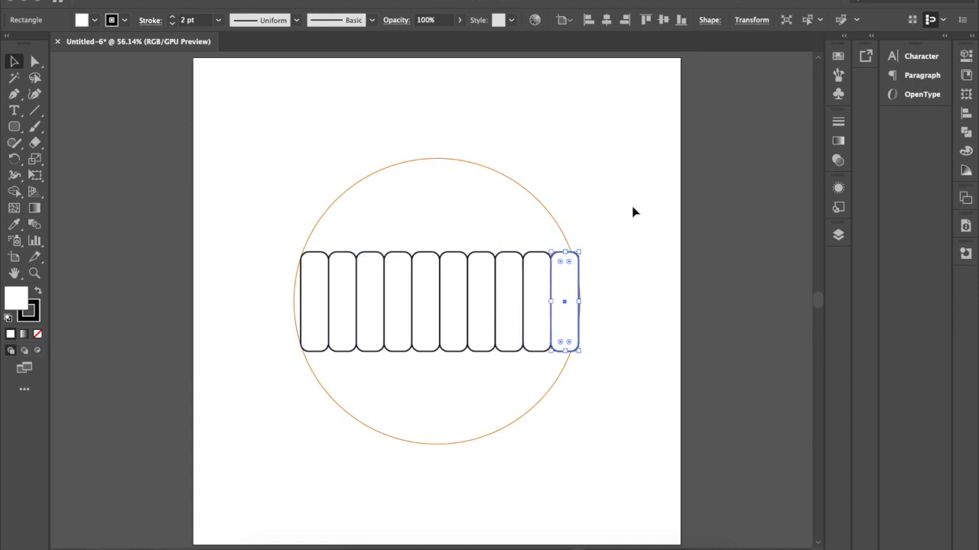
left_click(639, 234)
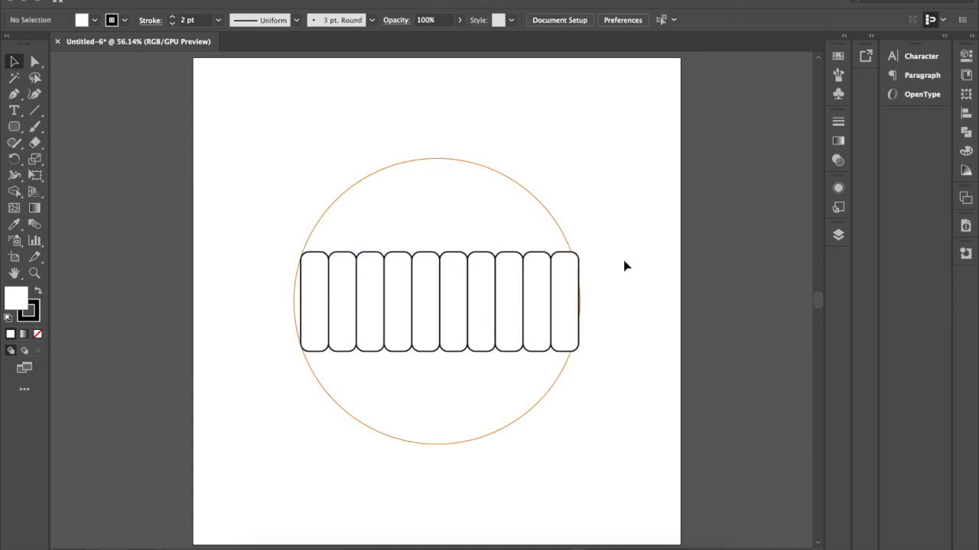
Scale the ten rounded rectangles down proportionally so the row fits inside the circle, and group them.
left_click_drag(620, 271, 299, 290)
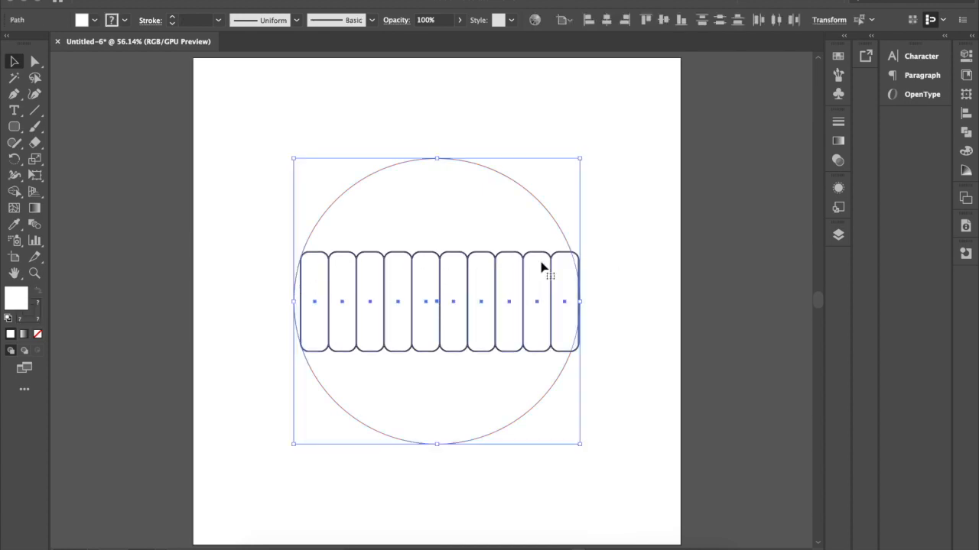
left_click(563, 239, "shift")
left_click_drag(583, 251, 574, 255)
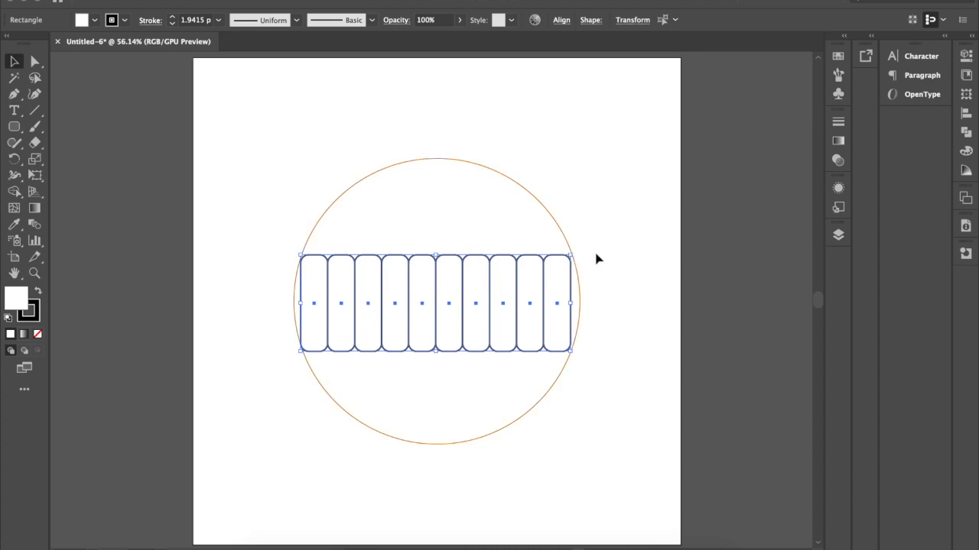
key("super+g")
left_click(604, 258)
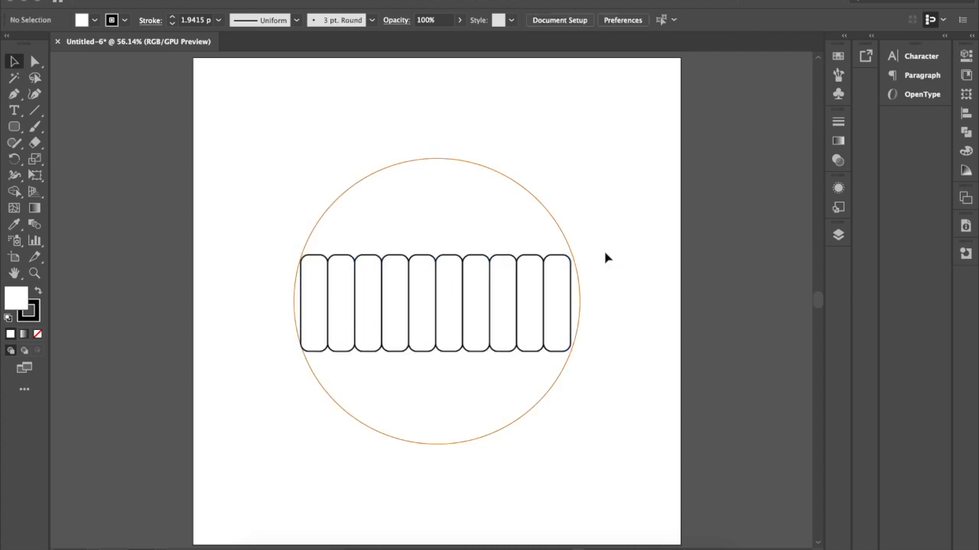
Centre the grouped row of rectangles horizontally and vertically on the circle, using the circle as the key object.
left_click(572, 264)
left_click(559, 240, "shift")
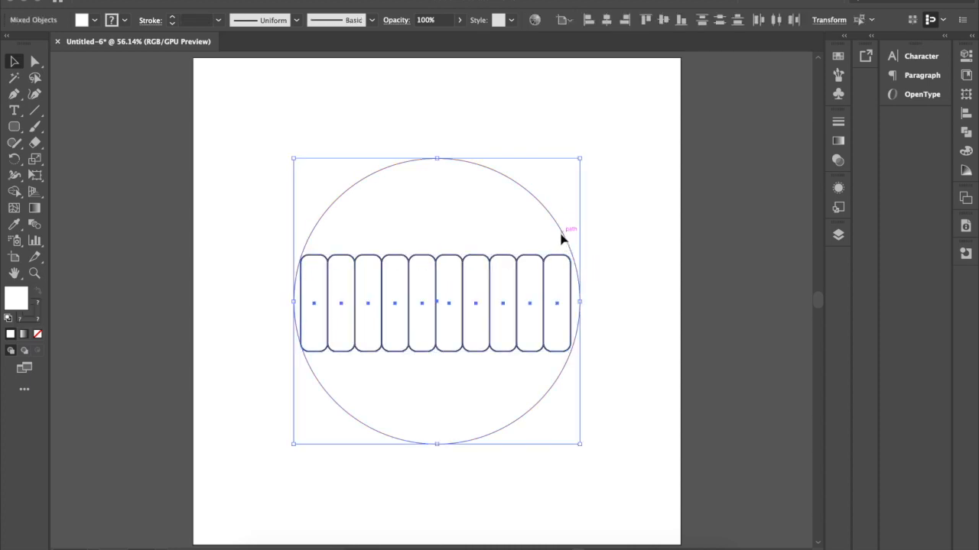
left_click(565, 21)
left_click(579, 51)
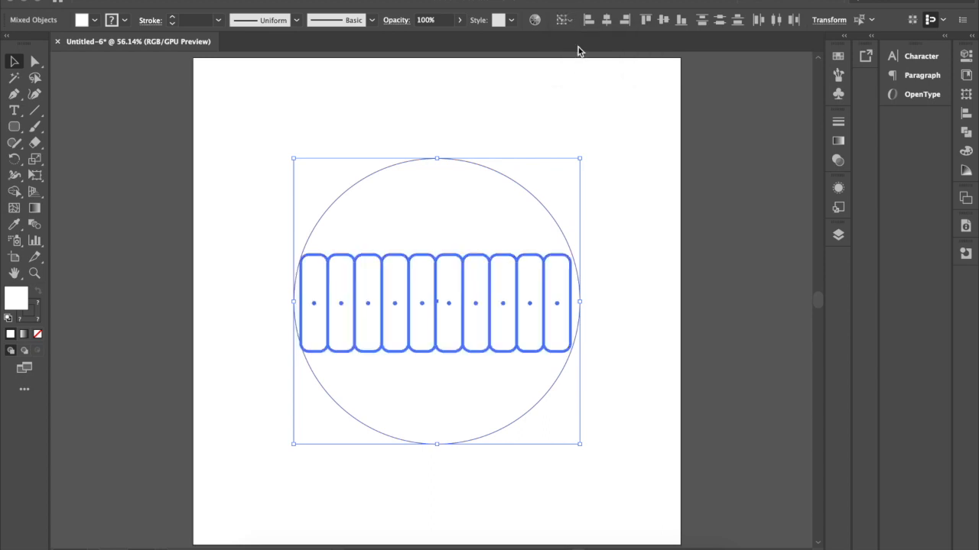
left_click(528, 190)
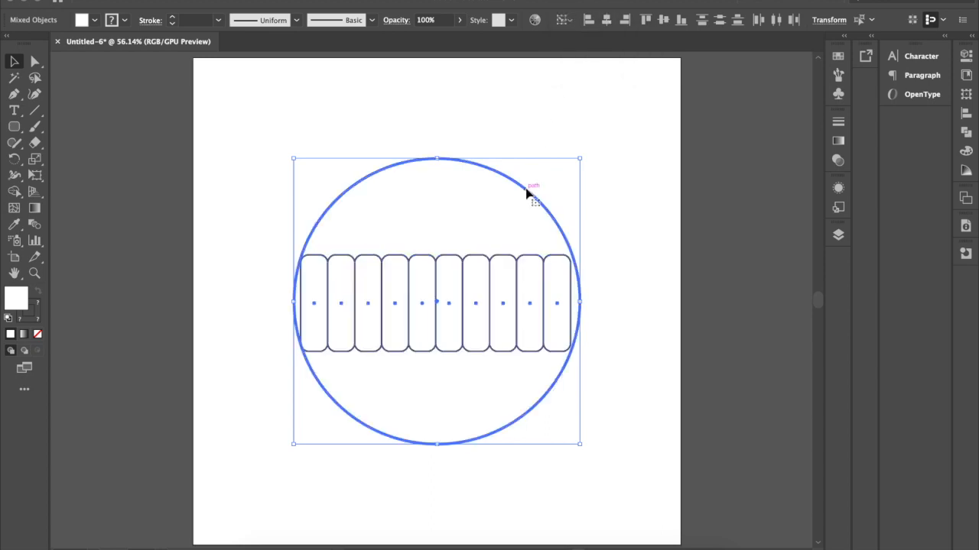
left_click(606, 21)
left_click(663, 20)
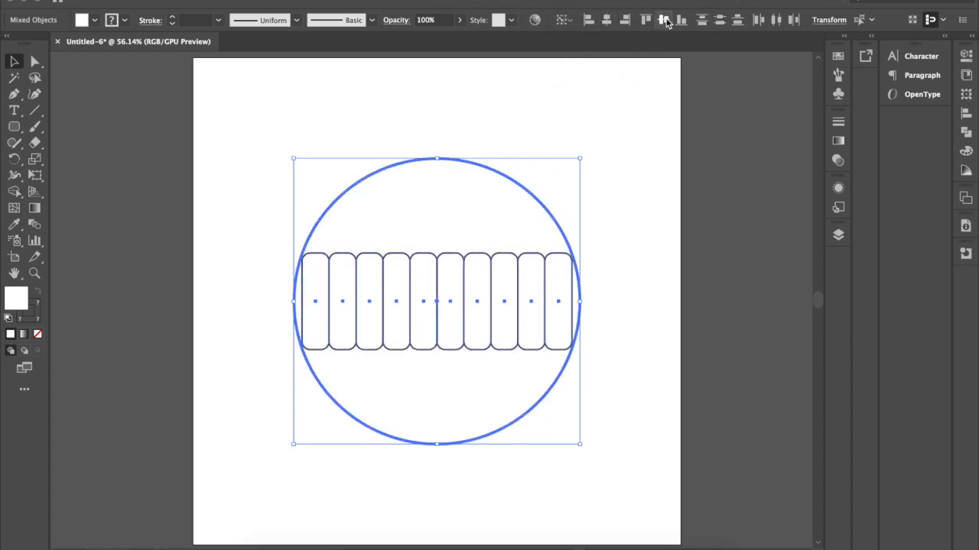
left_click(662, 221)
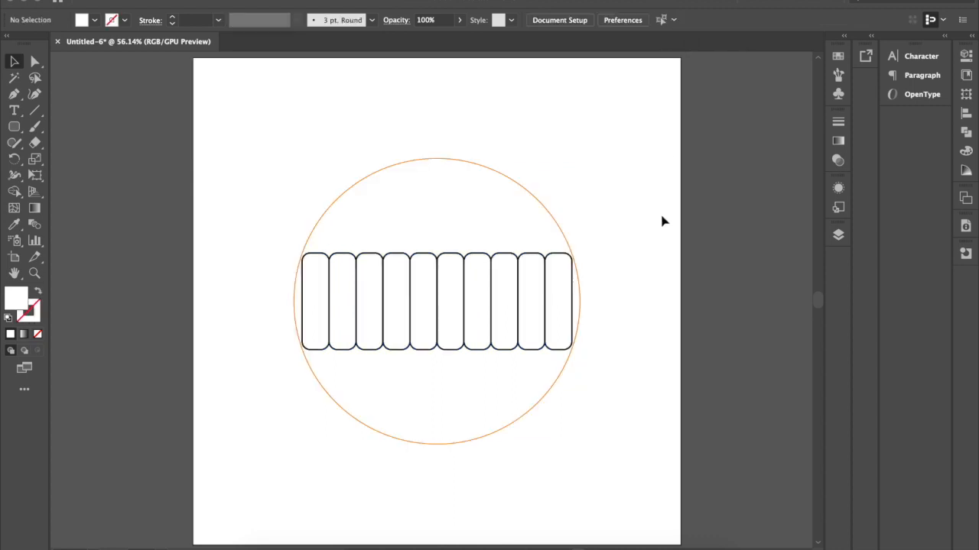
Ungroup the row and stretch the second and ninth rectangles vertically from their centre until their outer corners meet the circle.
left_click(570, 289)
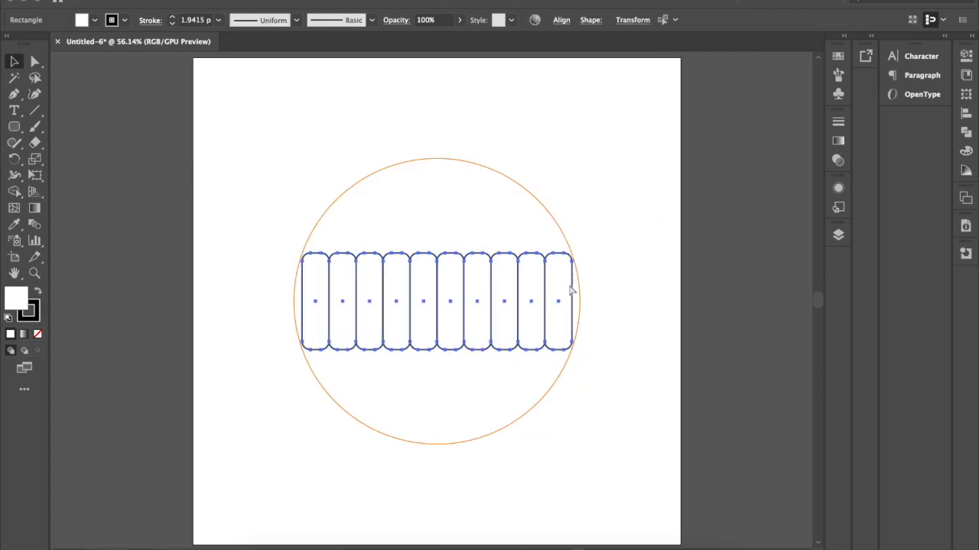
left_click(614, 262)
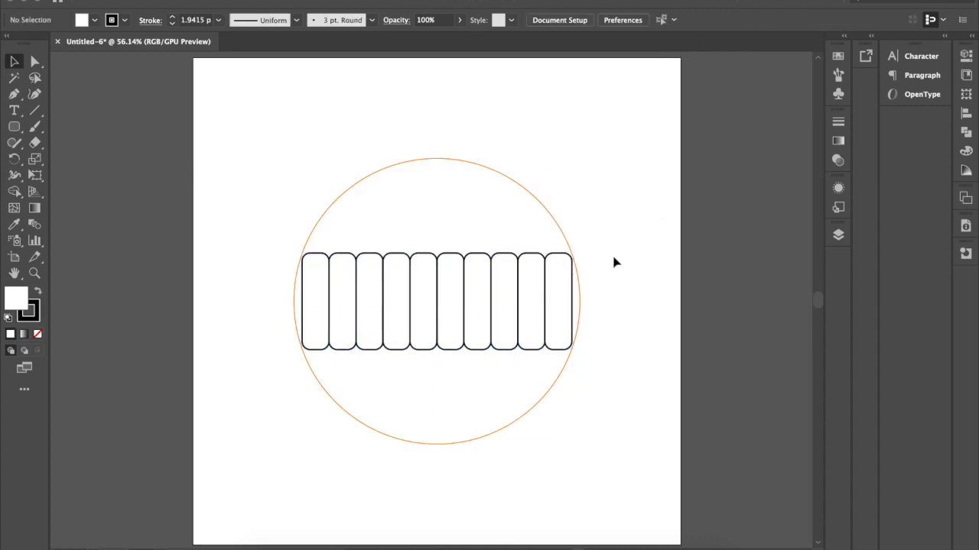
left_click(535, 261)
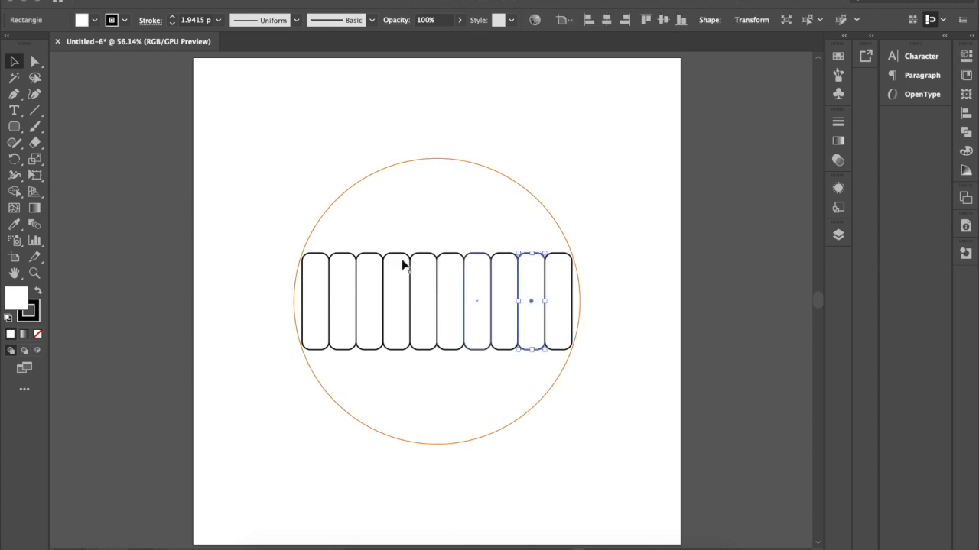
left_click(346, 259, "shift")
left_click_drag(439, 253, 438, 205)
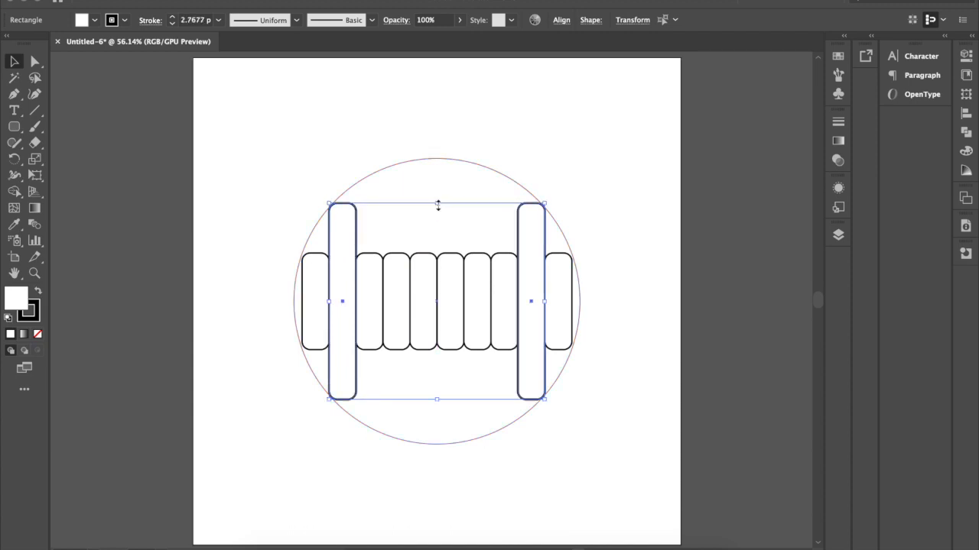
Stretch the third and eighth rectangles vertically from their centre until their outer corners meet the circle.
left_click(496, 258)
left_click(371, 257, "shift")
left_click_drag(438, 254, 442, 182)
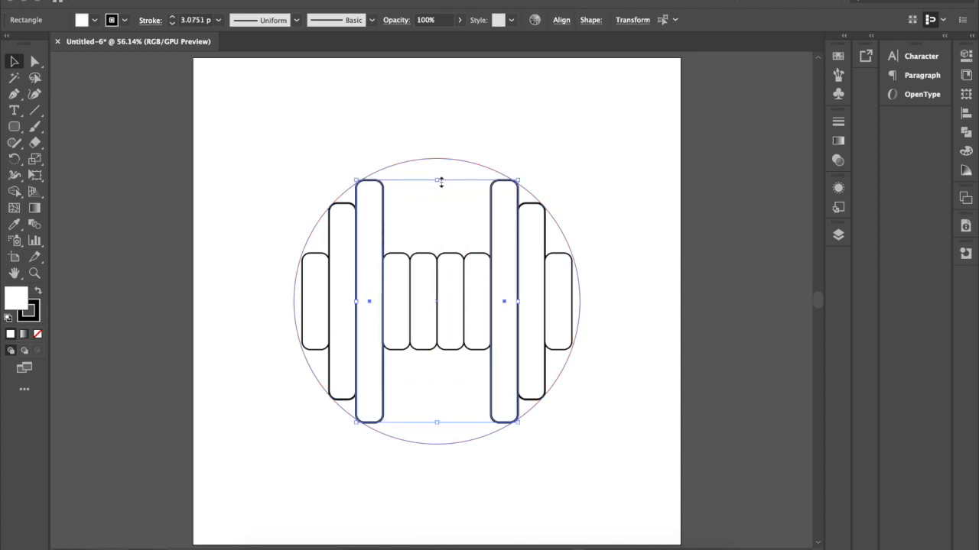
Stretch the fourth and seventh rectangles vertically from their centre until their outer corners meet the circle.
left_click(477, 258)
left_click(398, 258, "shift")
left_click_drag(436, 254, 441, 167)
Stretch the two middle rectangles vertically from their centre until they reach the circle's upper and lower edges.
left_click(455, 261)
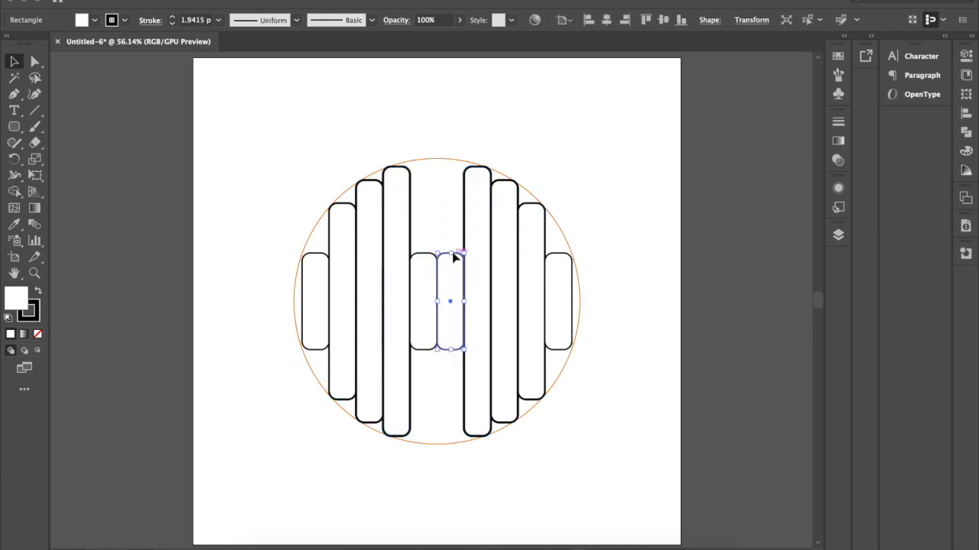
left_click(426, 262, "shift")
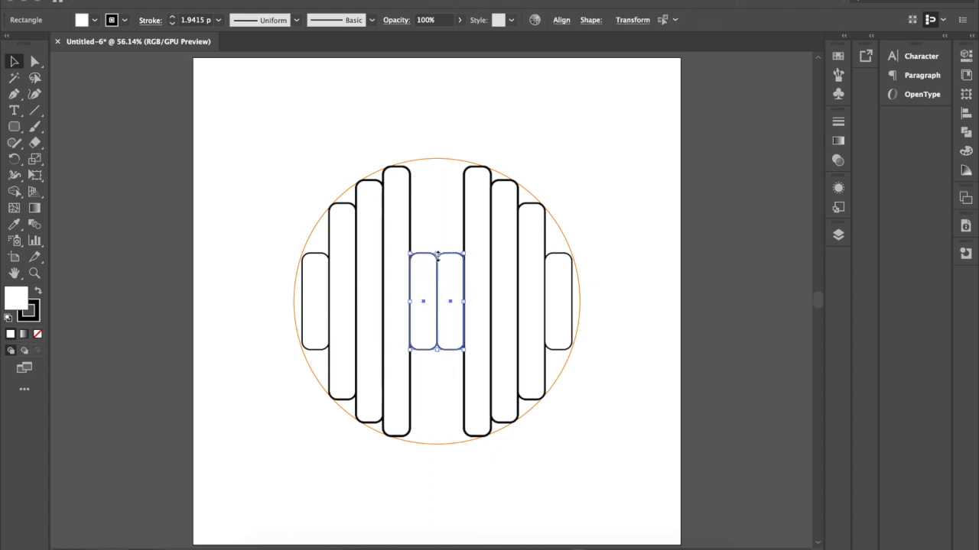
left_click_drag(436, 254, 436, 158)
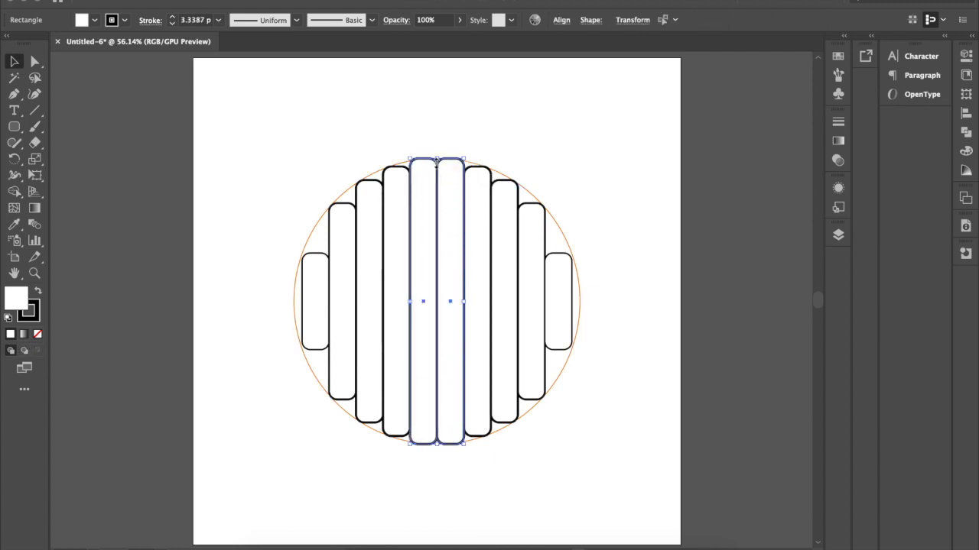
left_click(556, 146)
Set the stroke weight of all ten rounded rectangles to 3 pt.
left_click_drag(631, 269, 286, 296)
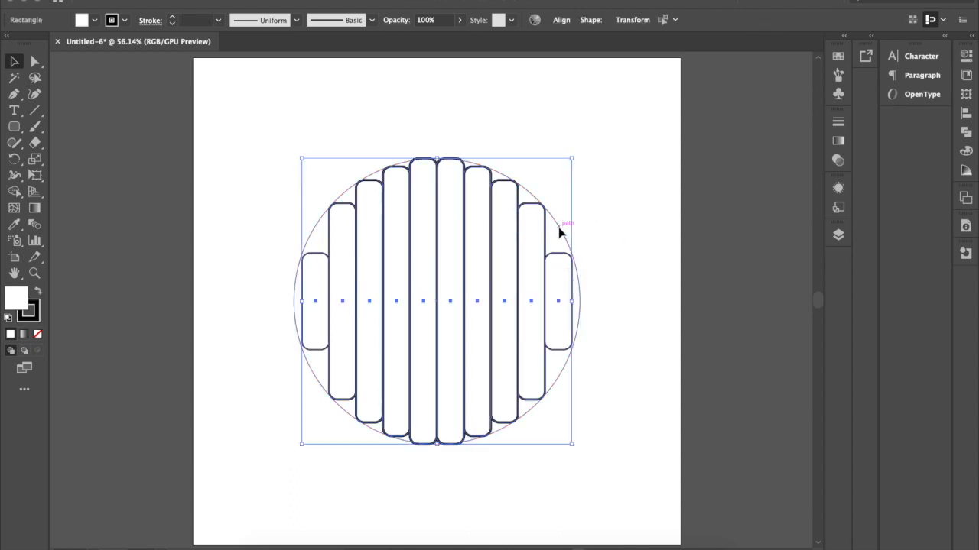
left_click(175, 23)
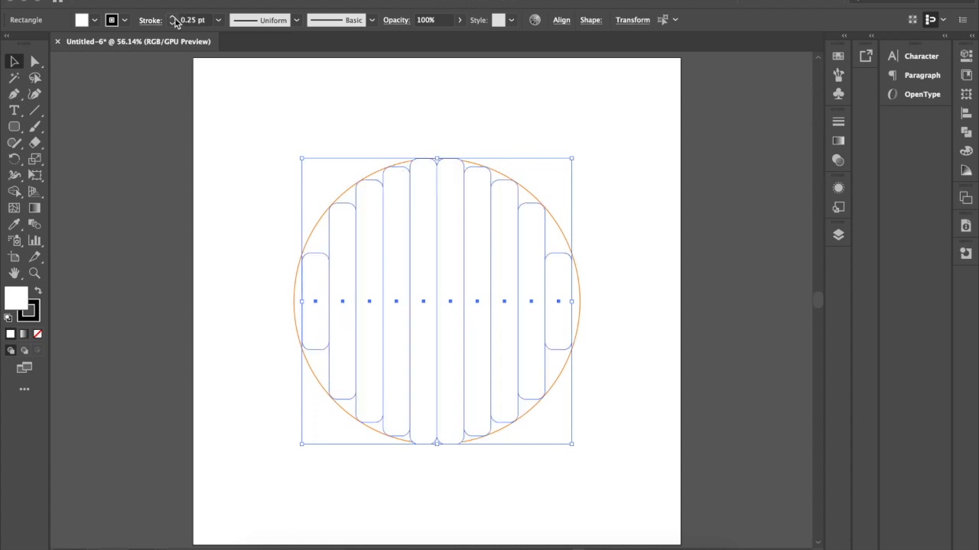
left_click(174, 21)
left_click(174, 21)
left_click(175, 21)
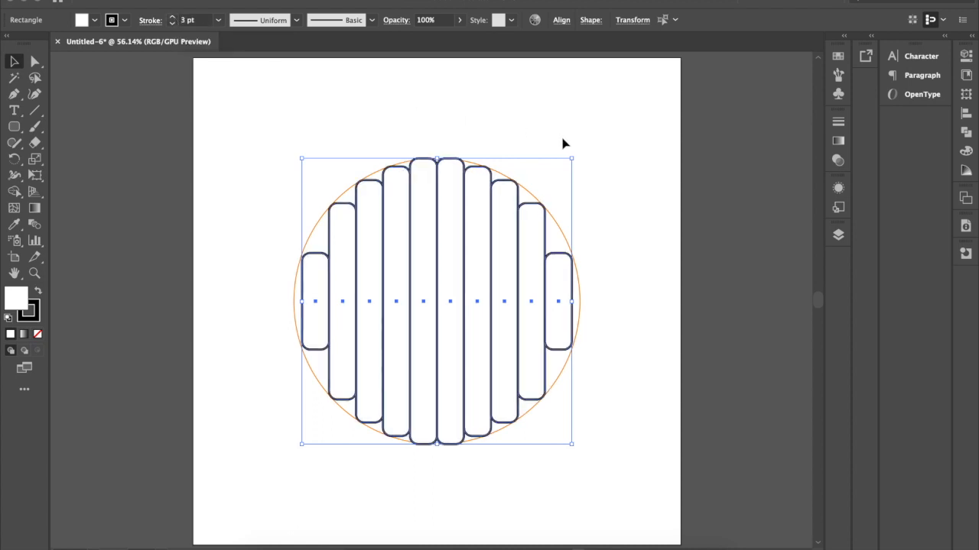
left_click(613, 117)
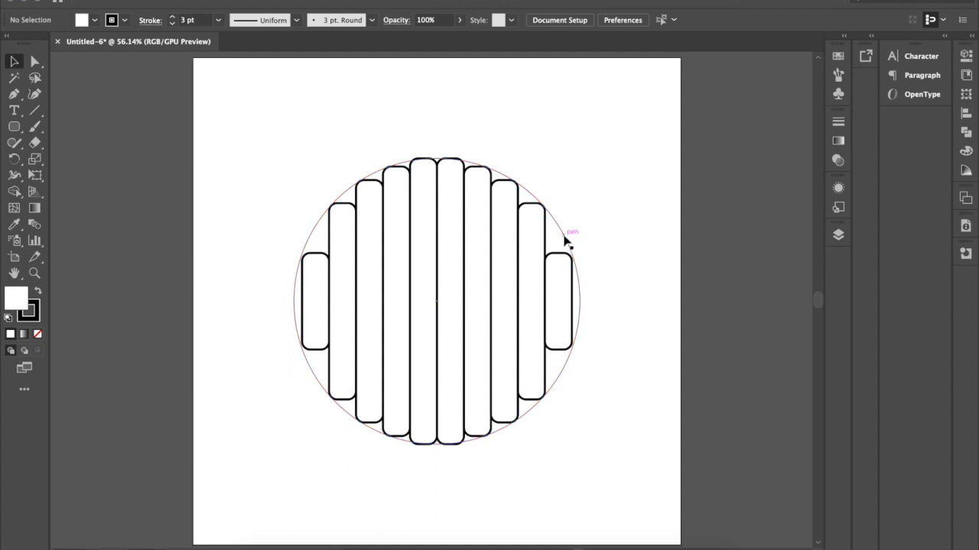
Delete the top anchor points of the first rectangle so its upper end is open.
scroll(312, 311, "up", 3)
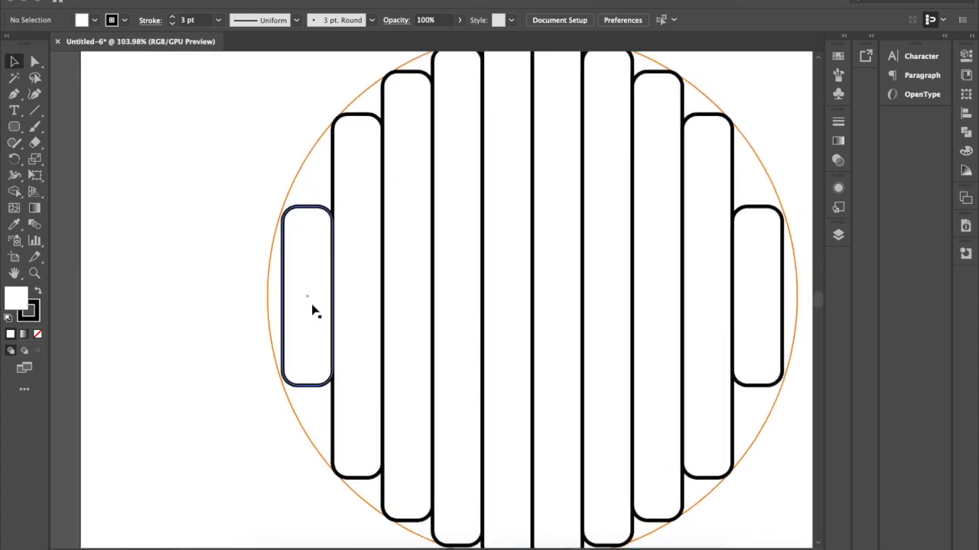
scroll(312, 311, "right", 3)
left_click(35, 61)
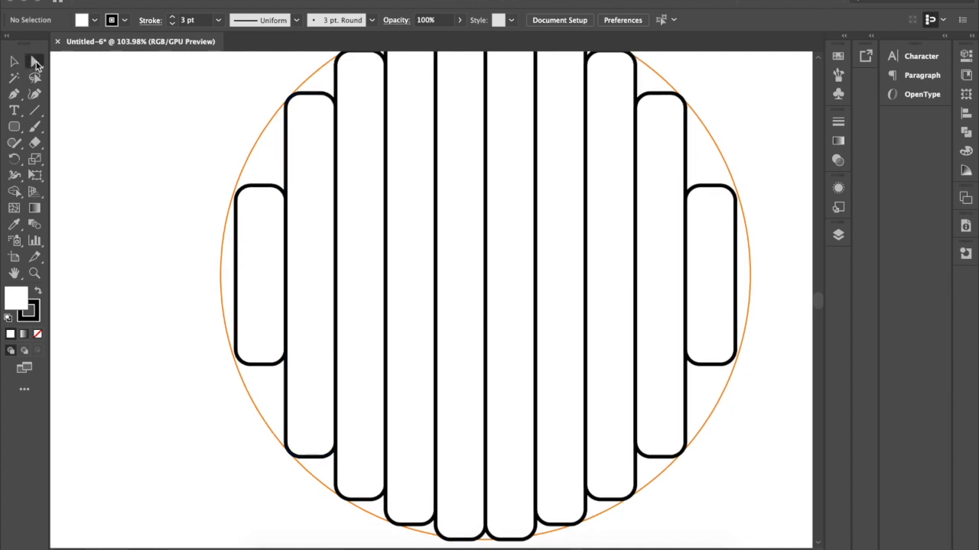
left_click(263, 189)
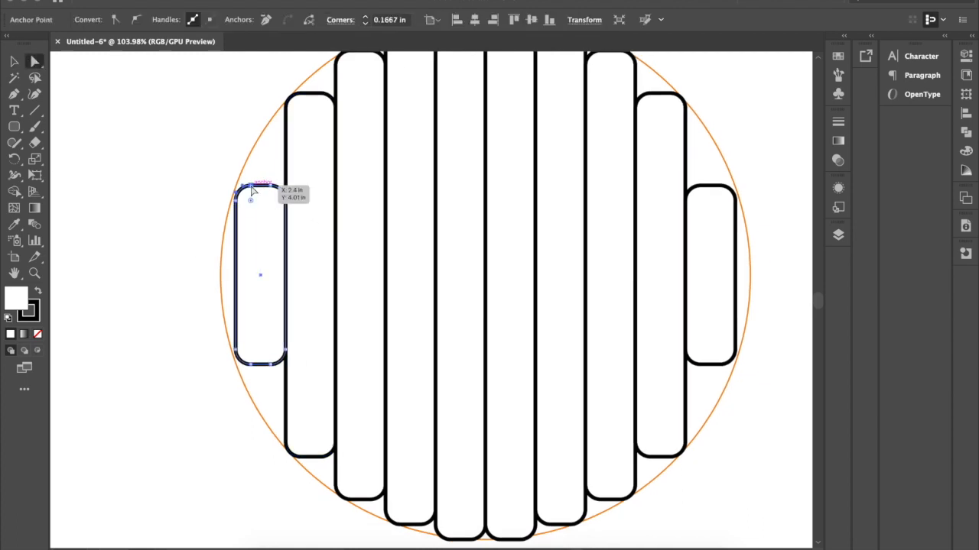
key("Delete")
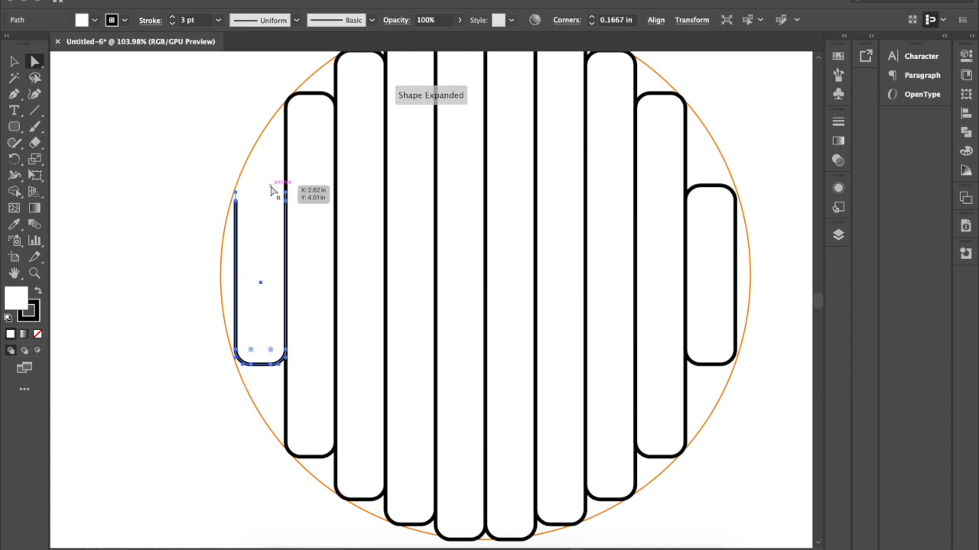
Delete the second rectangle's bottom anchor points and raise its left open end above the first rectangle's rounded corner.
scroll(272, 198, "down", 2)
scroll(269, 200, "down", 3)
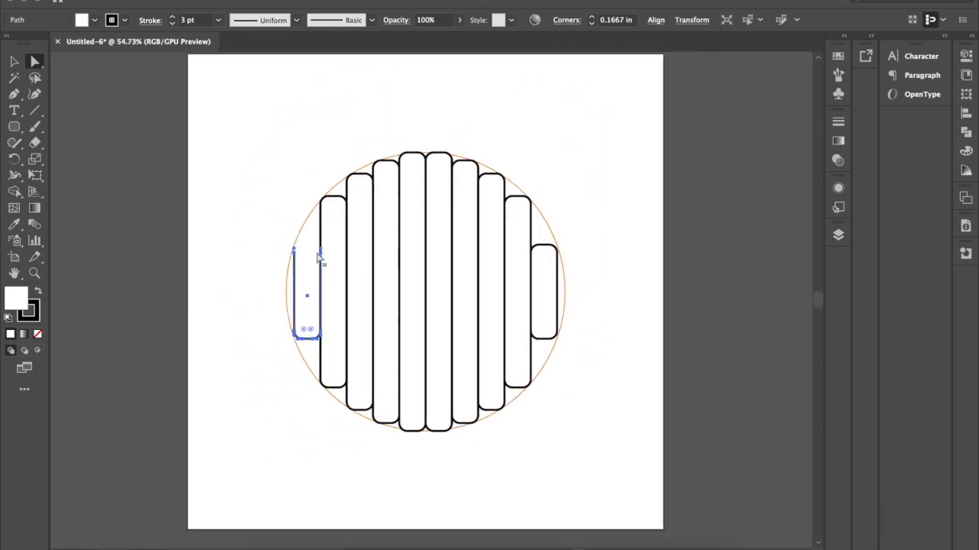
left_click(336, 198)
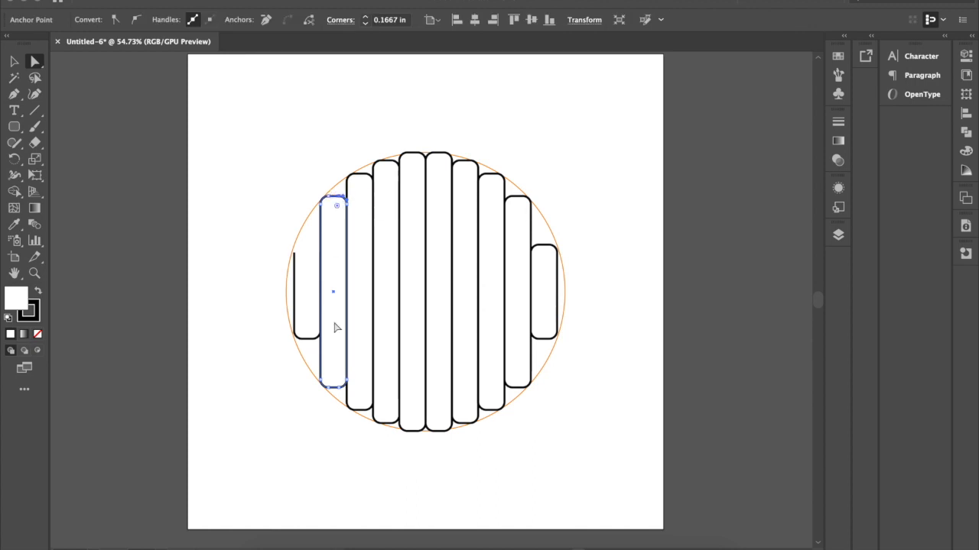
left_click(329, 388)
left_click(340, 389, "shift")
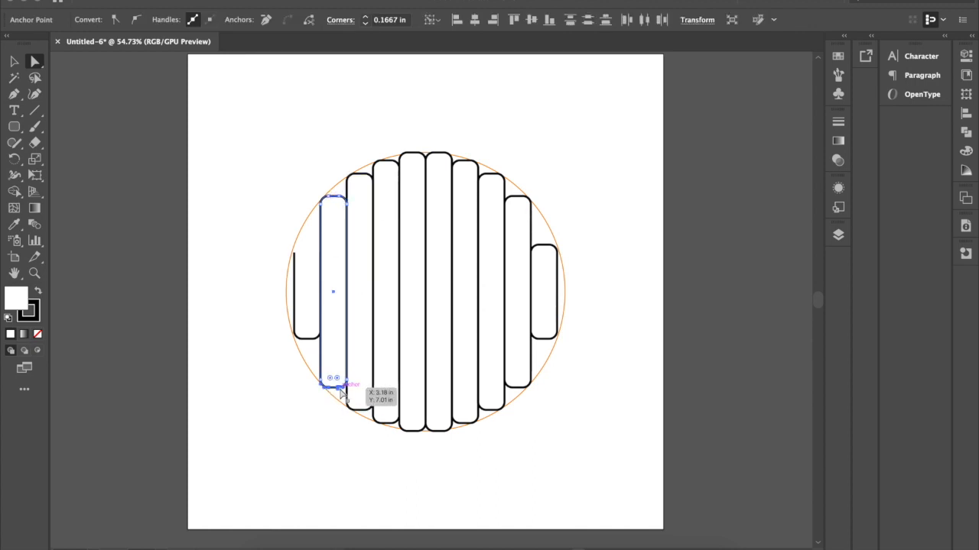
key("Delete")
left_click_drag(320, 384, 321, 326)
left_click(300, 462)
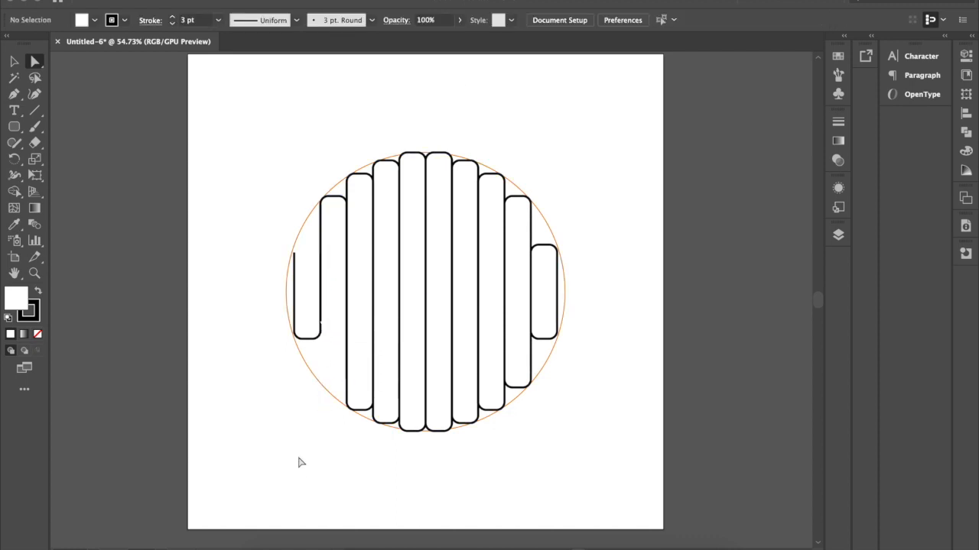
Delete the third rectangle's top anchor points and lower its left open end below the second rectangle's rounded corner.
left_click(357, 179)
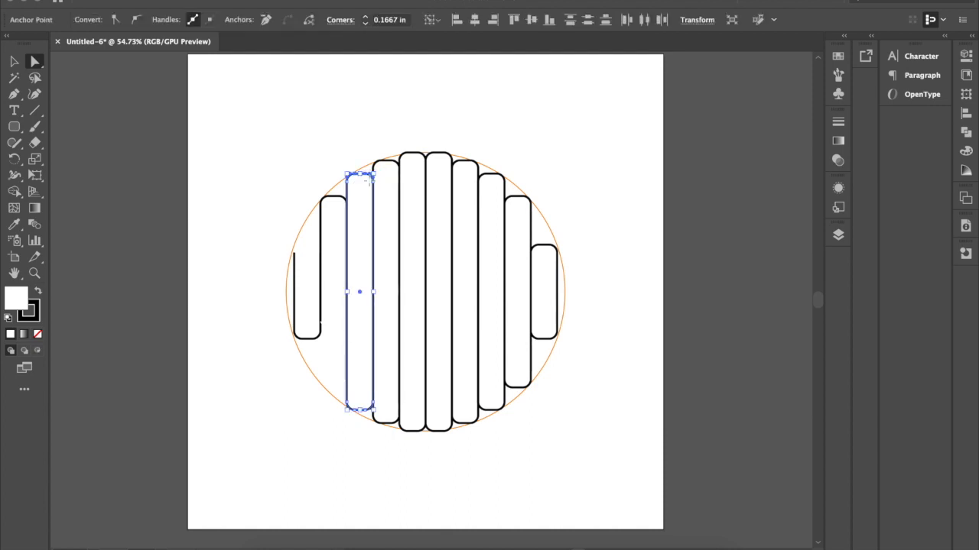
key("Delete")
key("backslash")
left_click(13, 61)
left_click(354, 158)
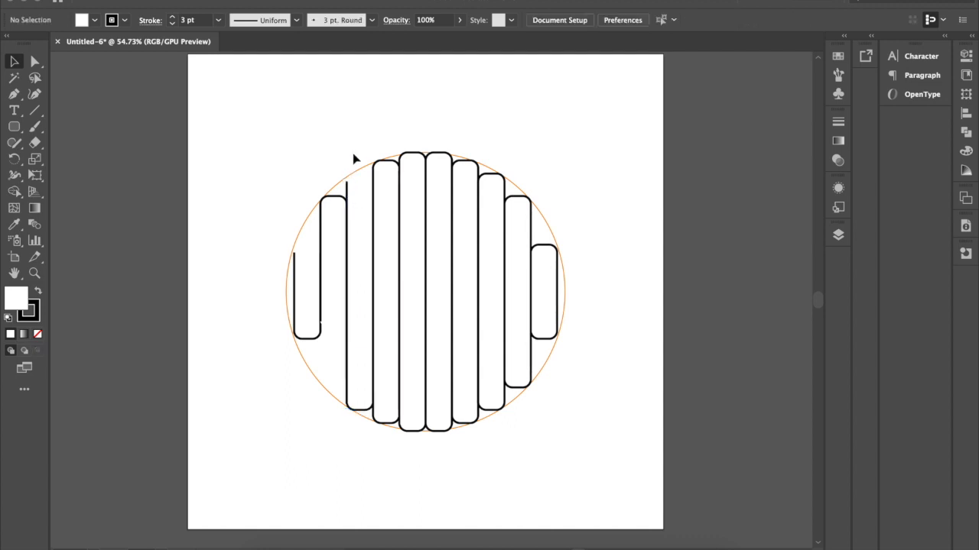
left_click(35, 62)
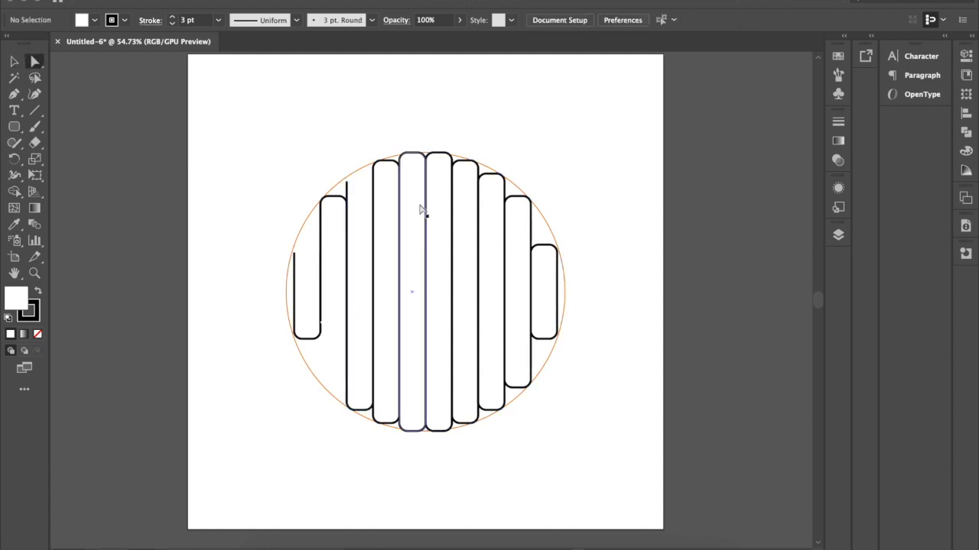
left_click_drag(346, 182, 345, 196)
left_click(366, 143)
Delete the fourth rectangle's bottom anchor points and raise its left open end above the third rectangle's rounded corner.
left_click(381, 423)
left_click(391, 423, "shift")
key("Delete")
left_click_drag(373, 415, 373, 392)
left_click(402, 477)
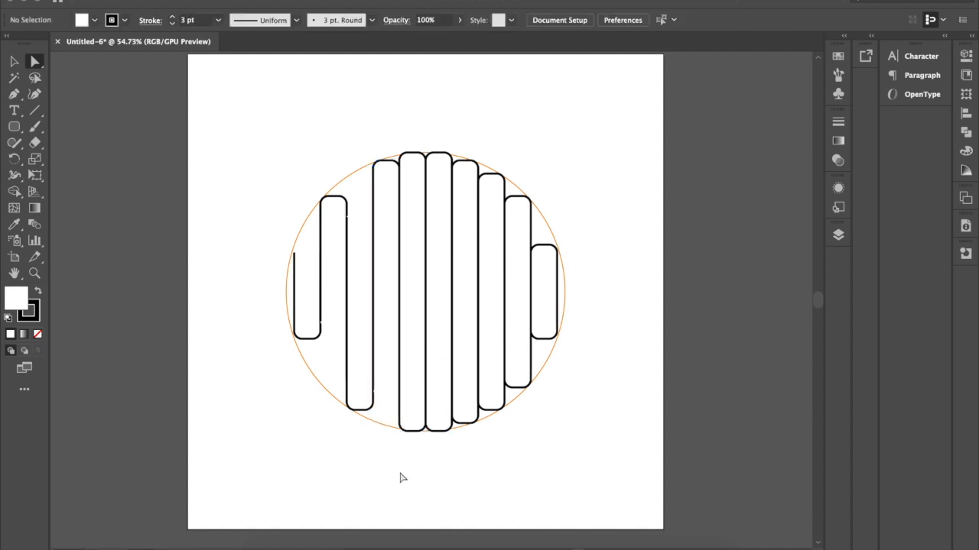
Delete the fifth rectangle's top anchor points and lower its left open end below the fourth rectangle's rounded corner.
left_click(407, 152)
left_click(418, 152, "shift")
key("Delete")
left_click_drag(400, 159, 400, 172)
key("super+z")
left_click(399, 160)
left_click(432, 134)
Delete the sixth rectangle's bottom anchor points and raise its right open end above the seventh rectangle's rounded corner.
left_click(434, 431)
left_click(444, 431, "shift")
key("Delete")
left_click_drag(452, 423, 452, 412)
left_click(519, 458)
Delete the seventh rectangle's top anchor points and lower its right open end below the eighth rectangle's rounded corner.
left_click(459, 160)
left_click(471, 160, "shift")
key("Delete")
left_click_drag(478, 165, 479, 189)
left_click(542, 162)
Delete the eighth rectangle's bottom anchor points and raise its right open end above the ninth rectangle's rounded corner.
left_click(485, 411)
left_click(498, 411, "shift")
key("Delete")
left_click_drag(506, 403, 508, 367)
left_click(567, 416)
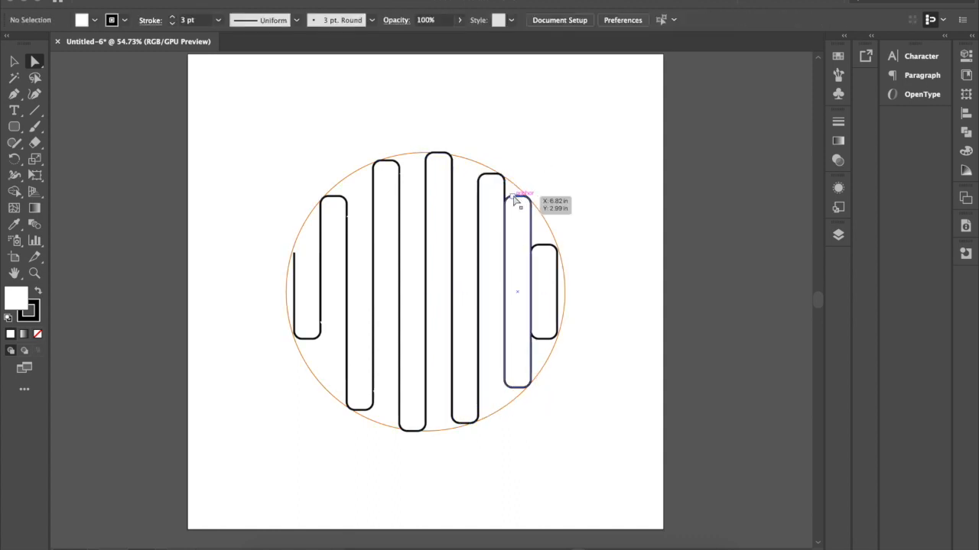
Delete the ninth rectangle's top anchor points and lower its right open end below the tenth rectangle's rounded corner.
left_click(511, 198)
left_click(525, 198, "shift")
key("Delete")
left_click_drag(531, 204, 532, 265)
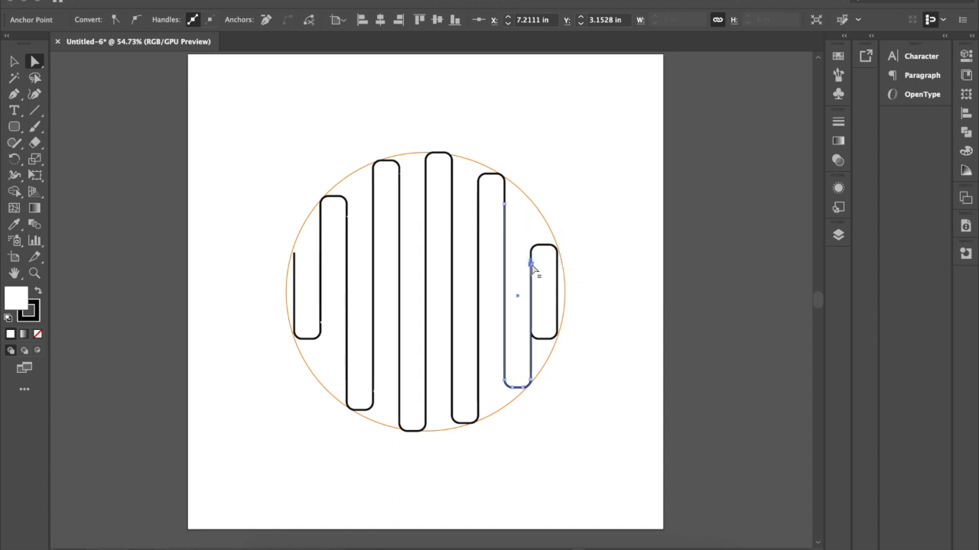
left_click(601, 204)
Delete the bottom anchor points of the tenth rectangle so its lower end is open.
left_click(541, 337)
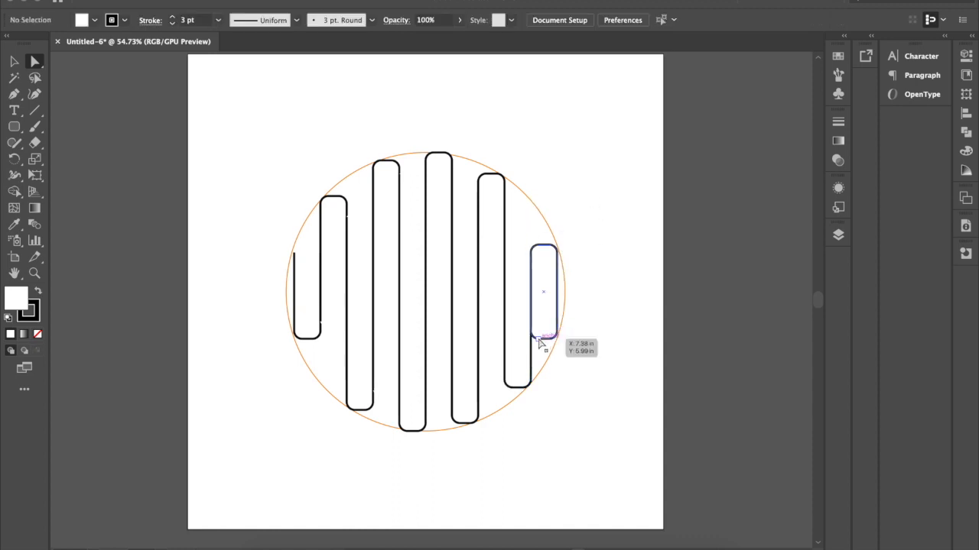
key("Delete")
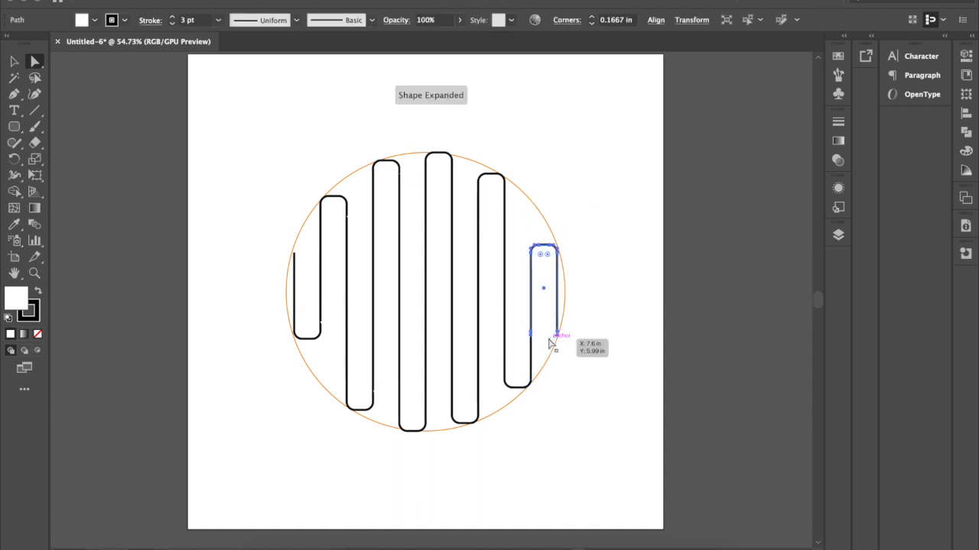
left_click(653, 321)
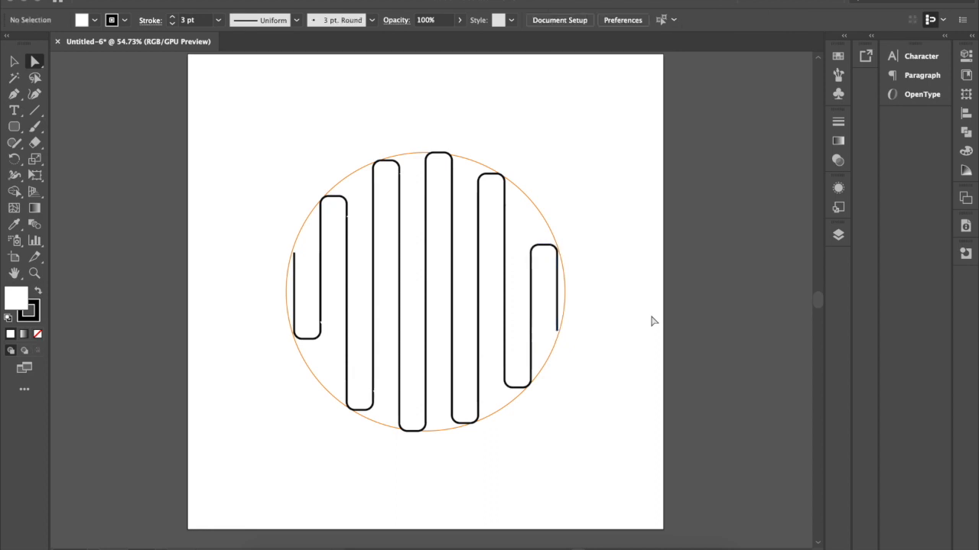
Select all ten open paths and set their fill to None.
key("v")
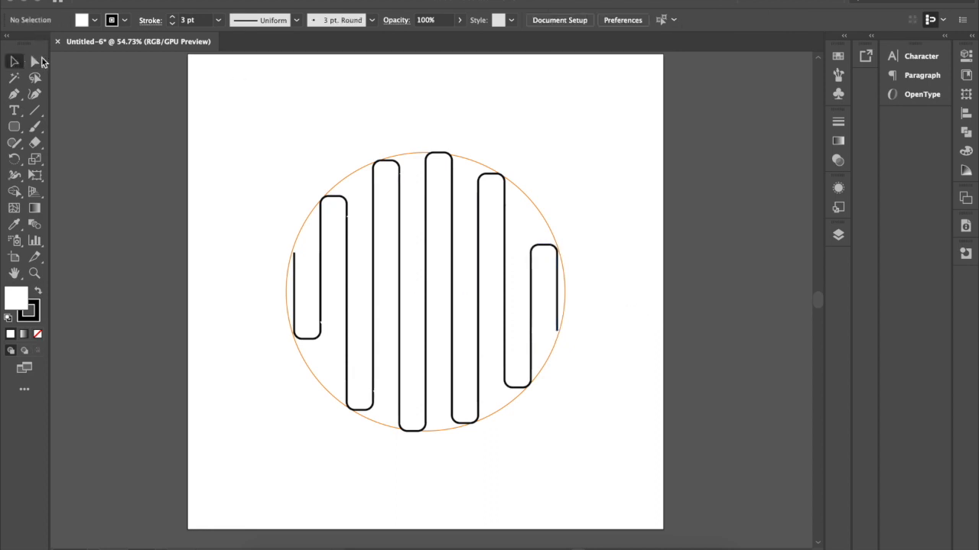
left_click(308, 278)
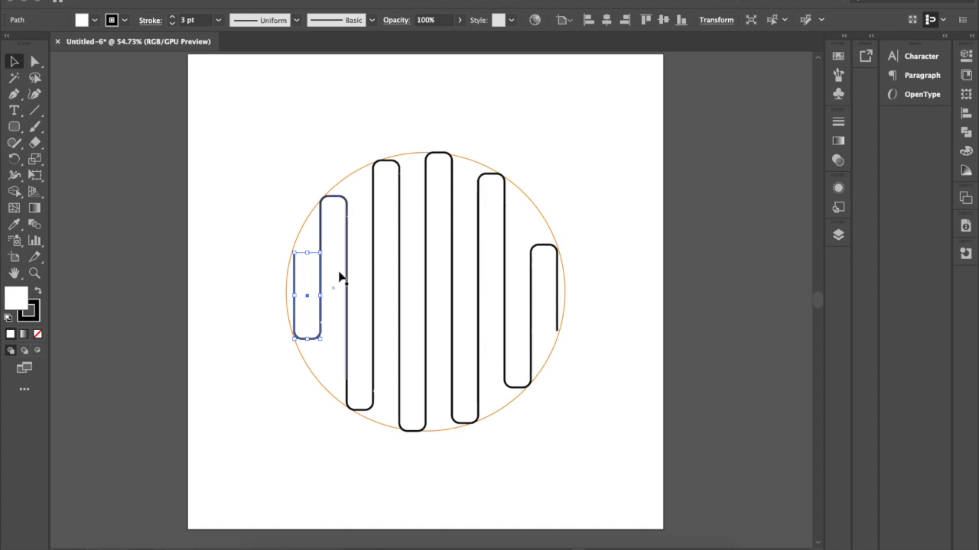
left_click(339, 273, "shift")
left_click(363, 280, "shift")
left_click(389, 271, "shift")
left_click(411, 271, "shift")
left_click(438, 269, "shift")
left_click(464, 272, "shift")
left_click(493, 271, "shift")
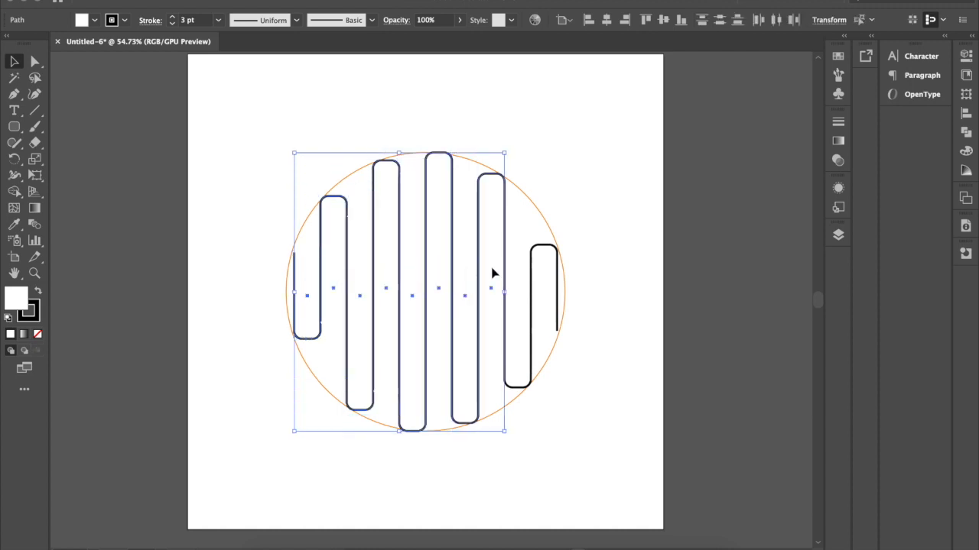
left_click(518, 291, "shift")
left_click(540, 287, "shift")
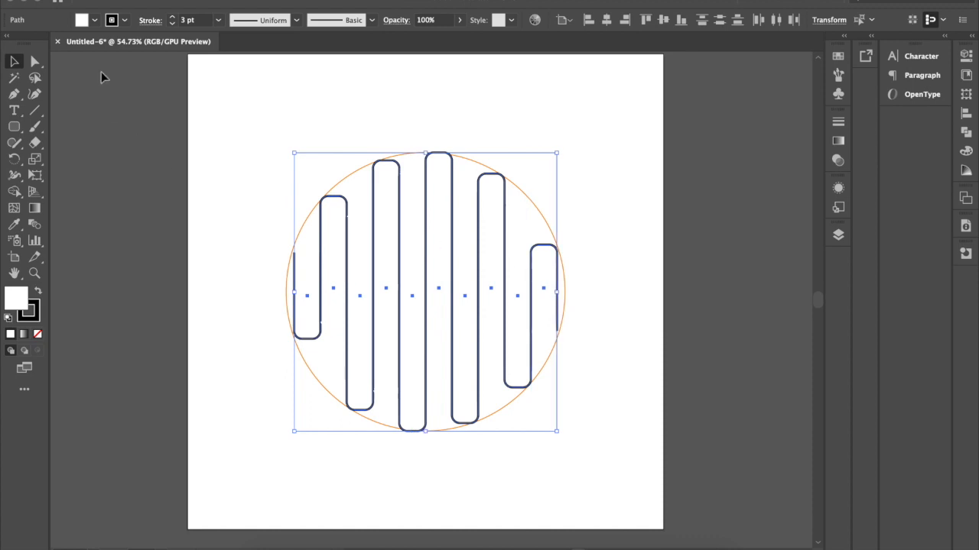
left_click(94, 20)
left_click(8, 44)
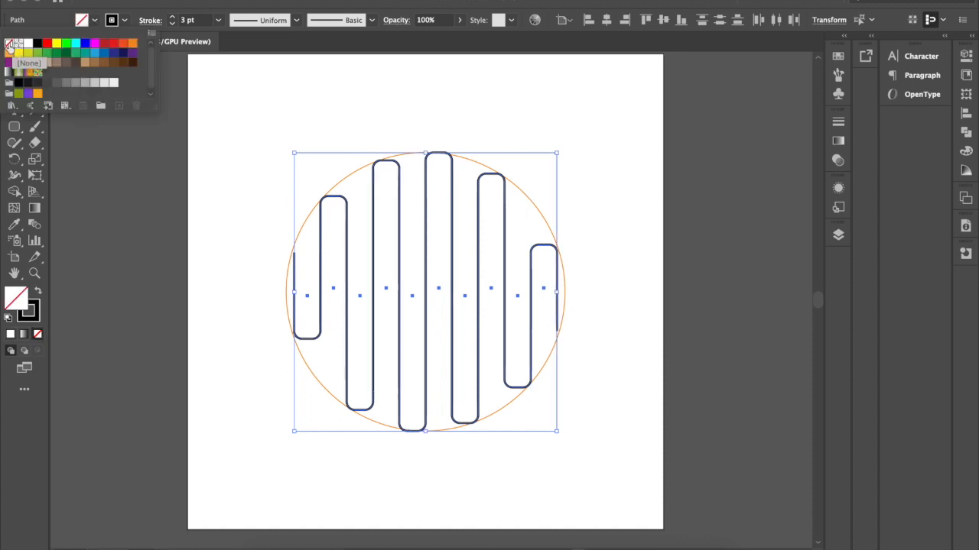
left_click(185, 7)
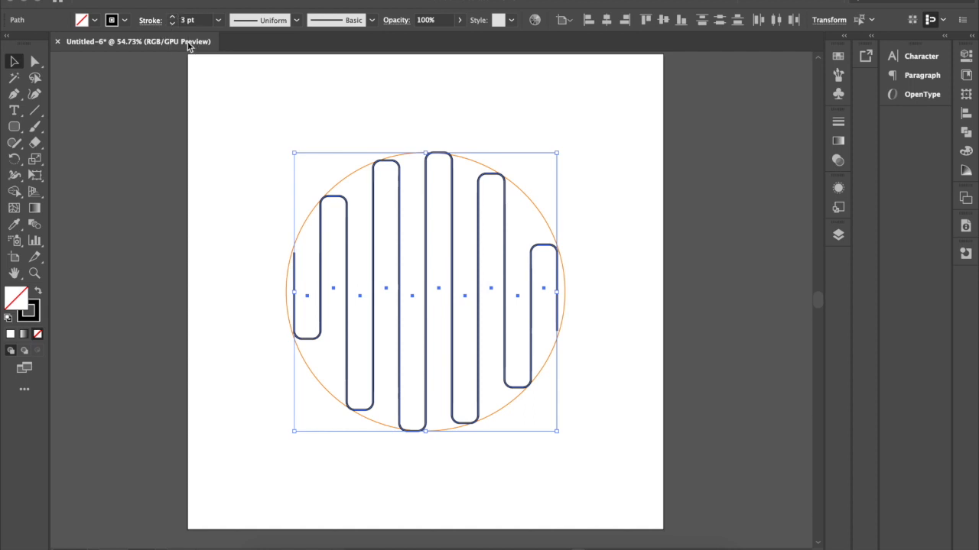
Try to combine the ten open paths into a single compound path.
right_click(373, 224)
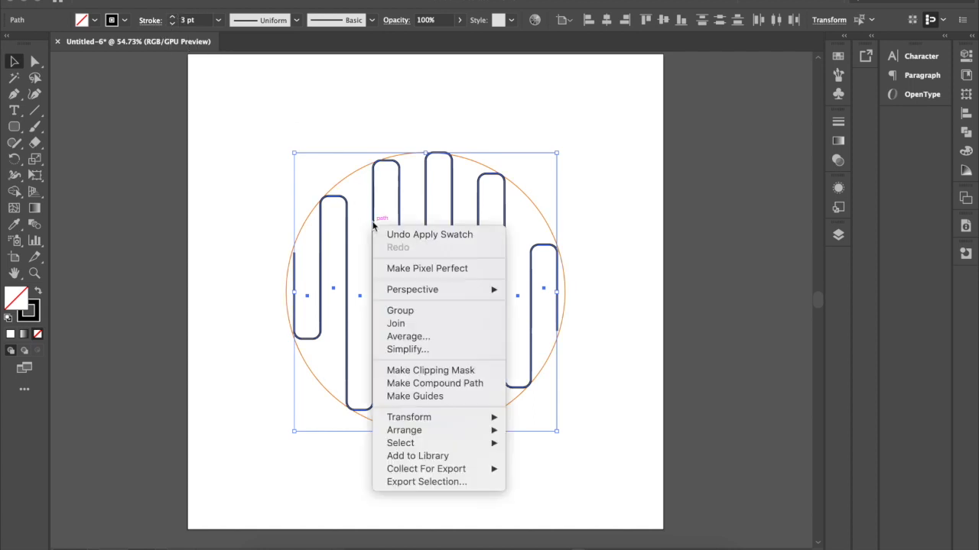
left_click(435, 382)
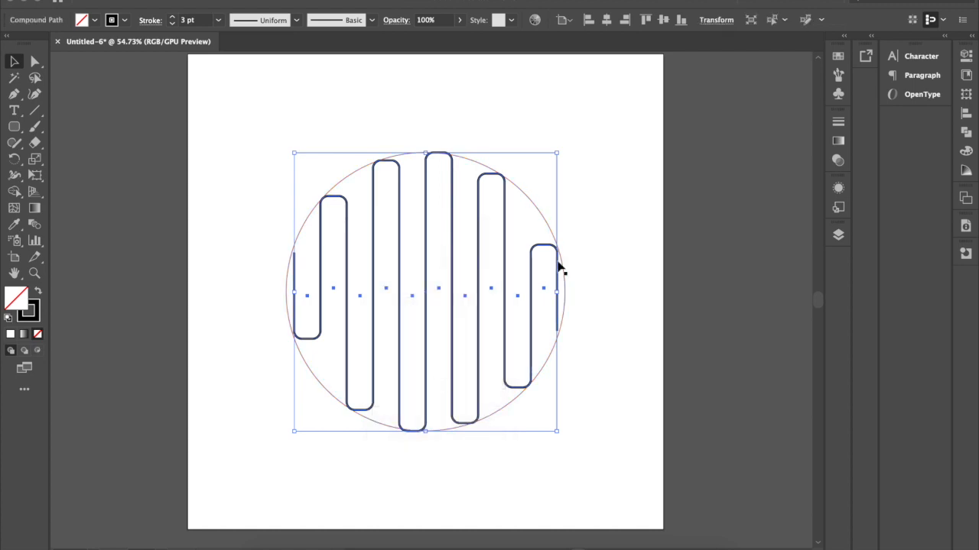
left_click(649, 206)
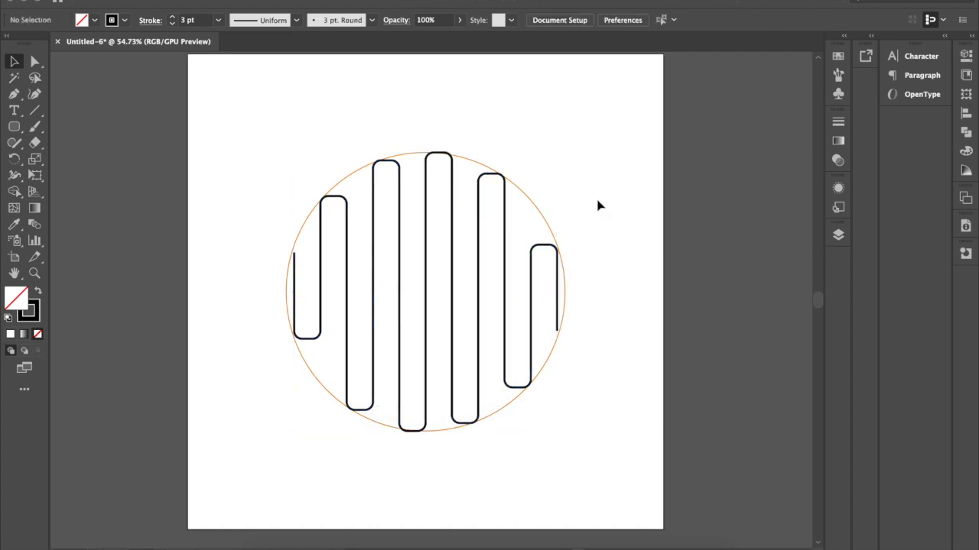
left_click(505, 208)
left_click(624, 160)
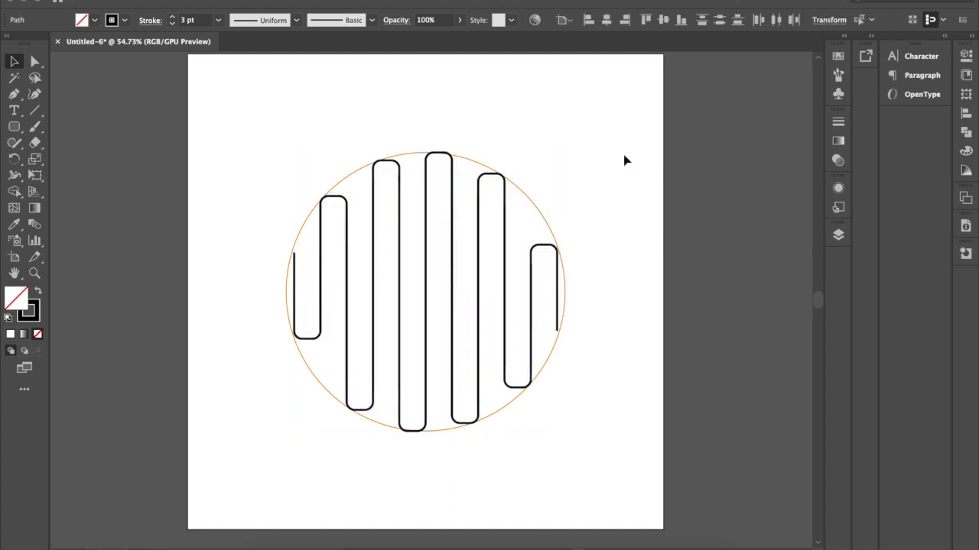
left_click_drag(480, 191, 483, 218)
left_click(610, 148)
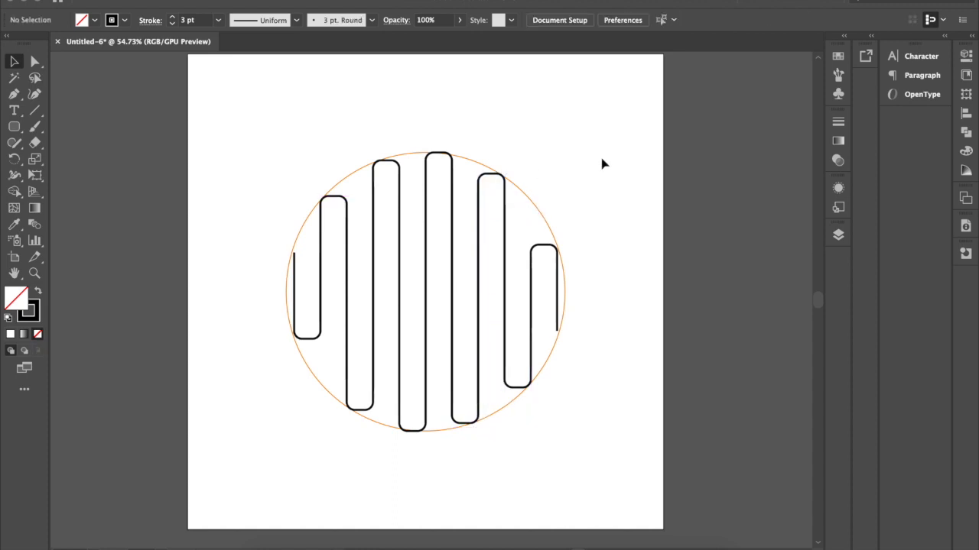
left_click(452, 324)
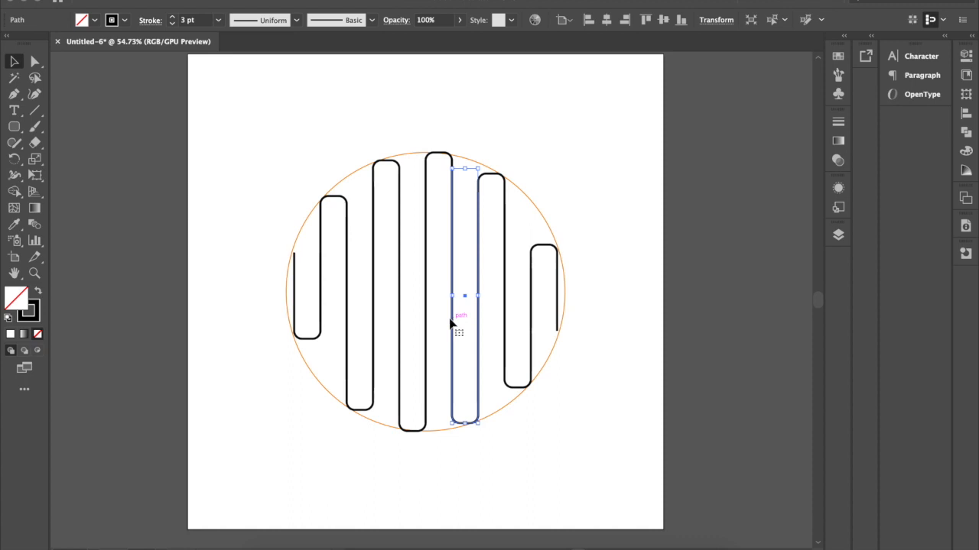
left_click(432, 323, "shift")
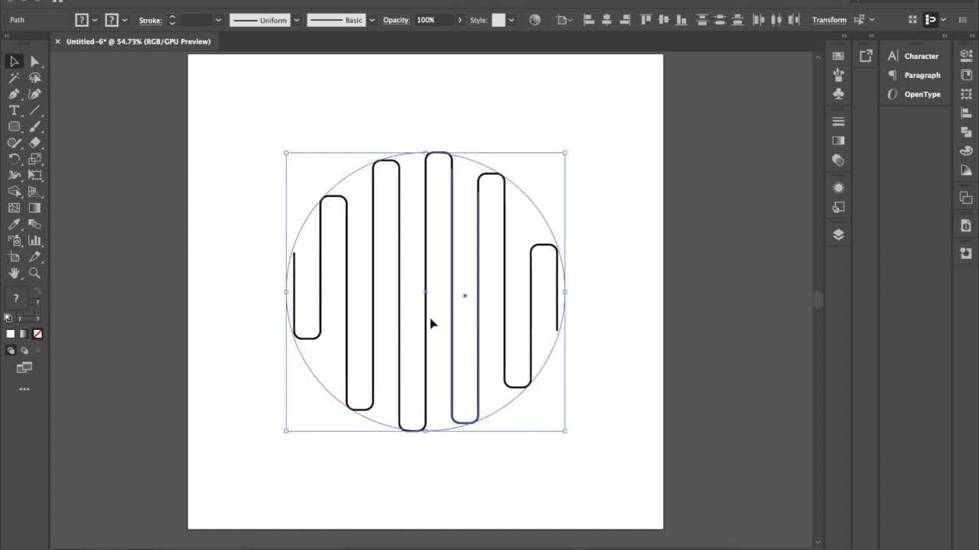
Select all ten open paths without the orange guide circle and combine them into one compound path.
left_click(428, 323, "shift")
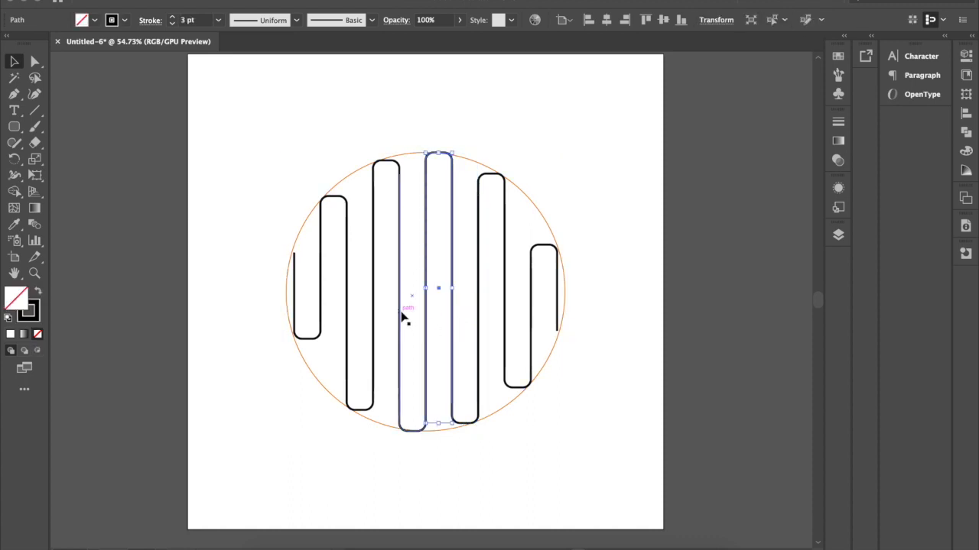
left_click(399, 316, "shift")
left_click(374, 316, "shift")
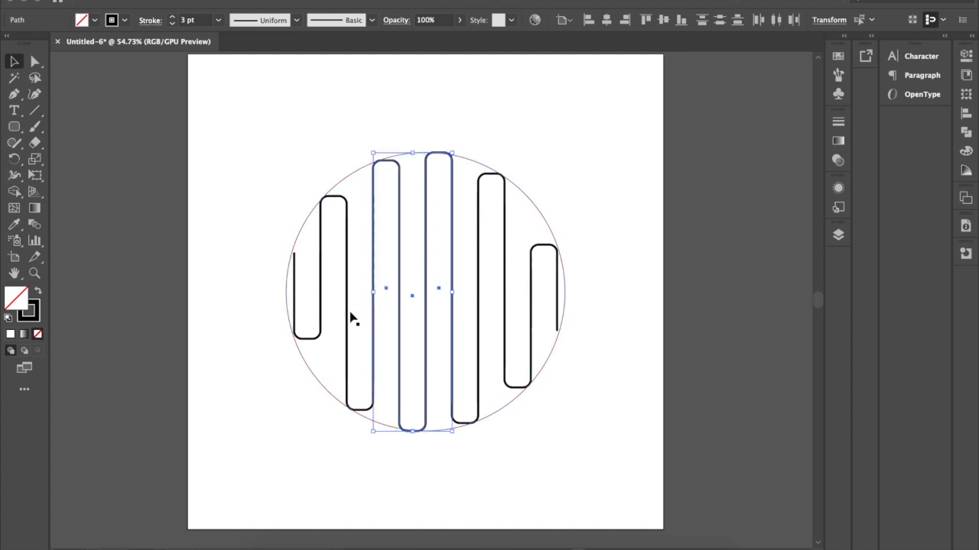
left_click(348, 317, "shift")
left_click(321, 317, "shift")
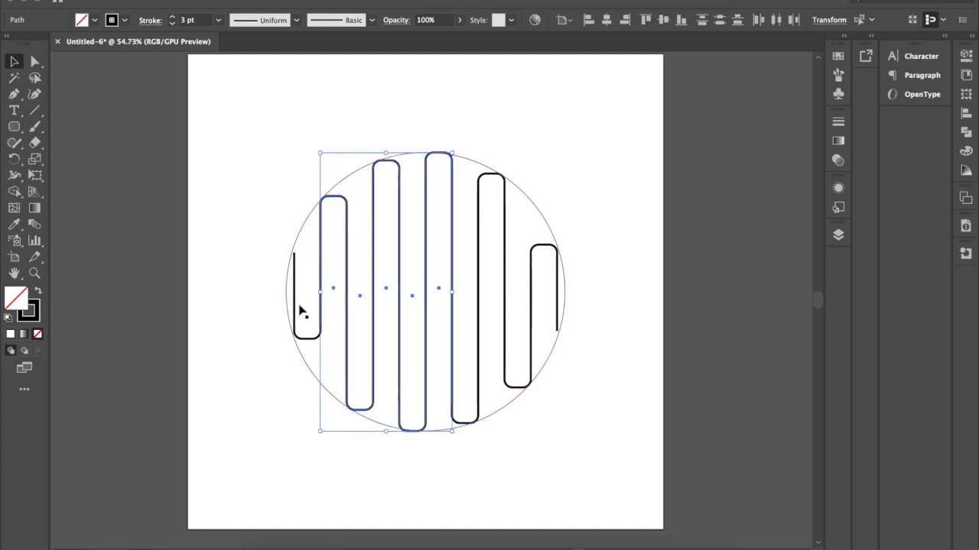
left_click(296, 307, "shift")
left_click(508, 257, "shift")
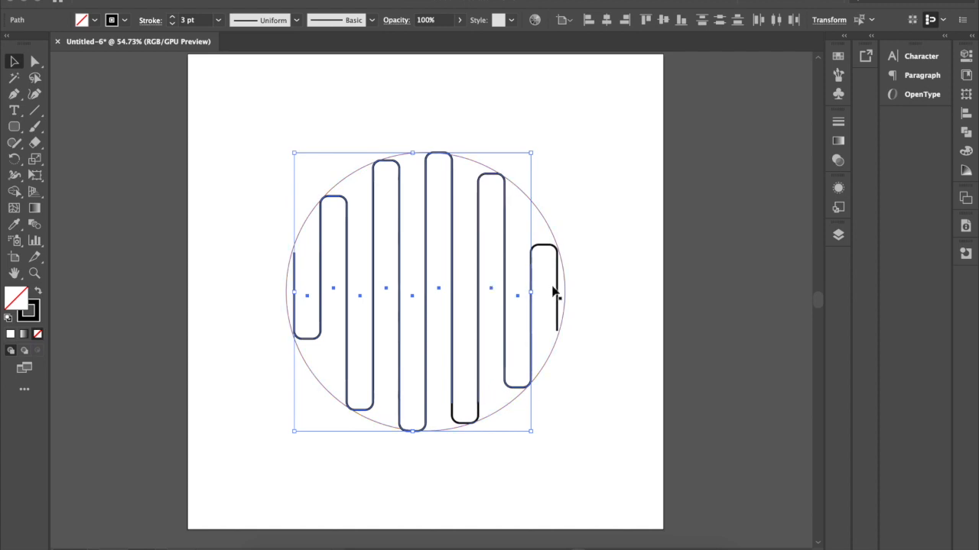
left_click(555, 260, "shift")
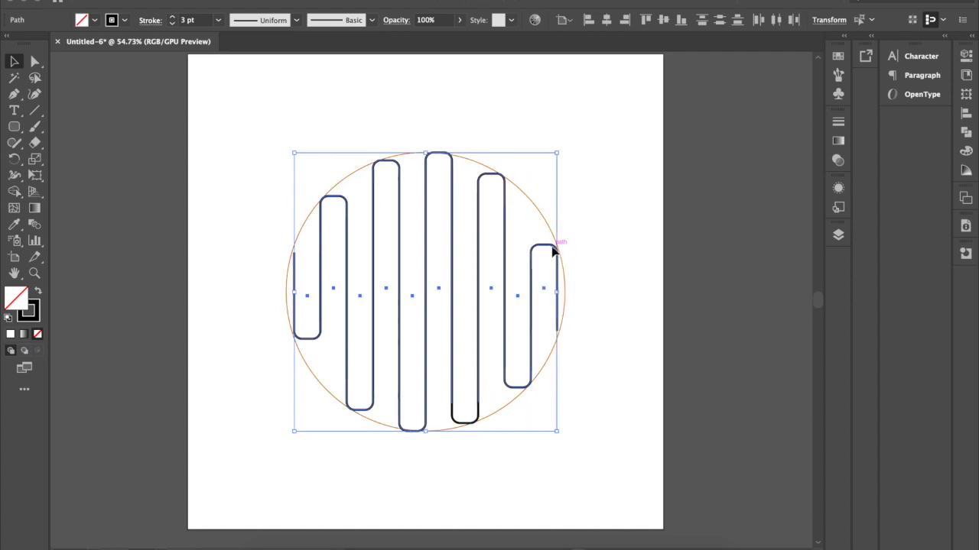
right_click(471, 395)
left_click(529, 454)
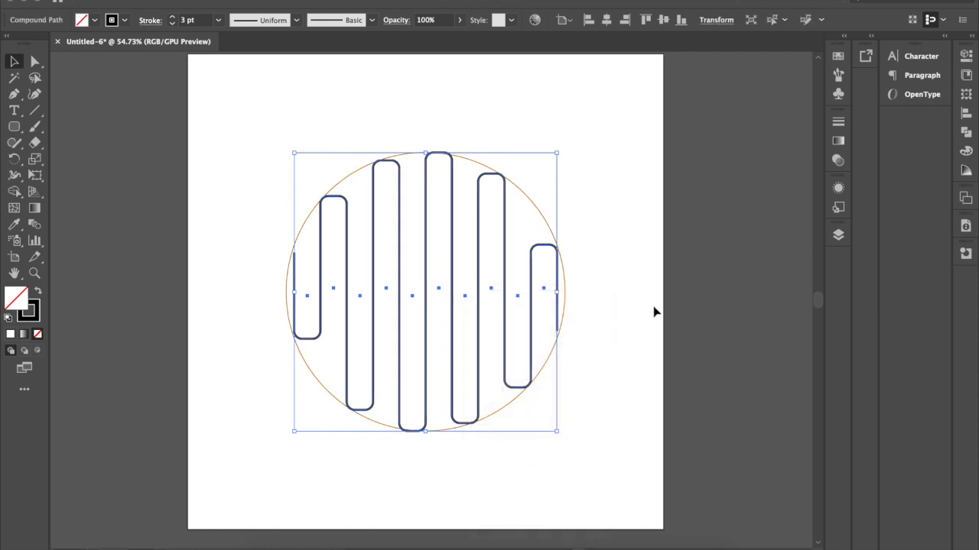
left_click(631, 303)
Place a copy of the compound path straight below the original, offset by about 0.5 in.
left_click_drag(511, 212, 507, 286)
key("ctrl+z")
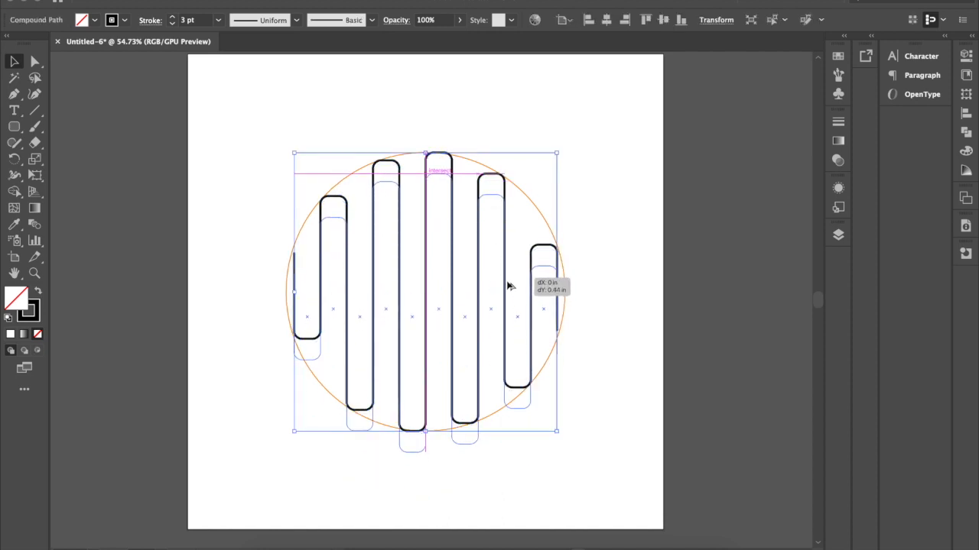
left_click_drag(507, 285, 508, 284)
left_click(598, 266)
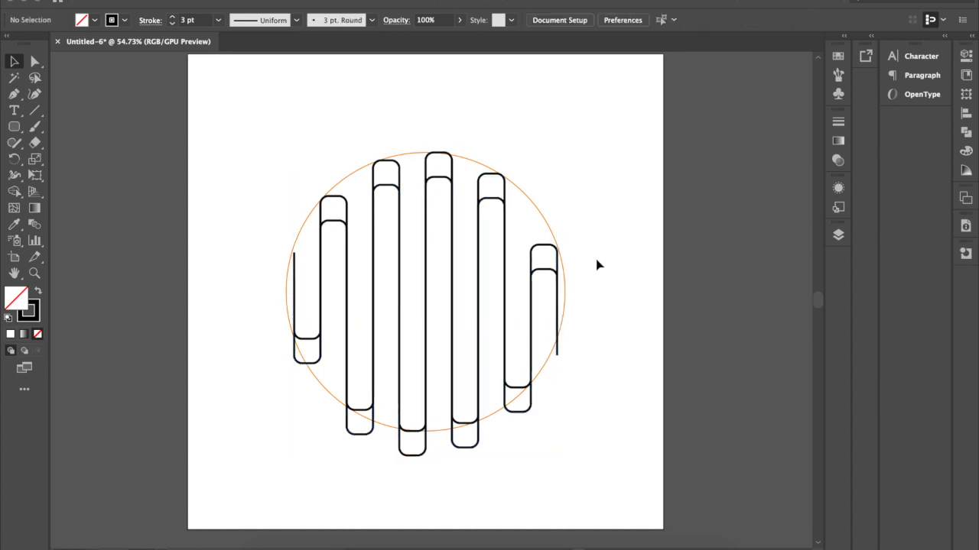
Delete the orange guide circle around the winding lines.
left_click(538, 215)
key("Delete")
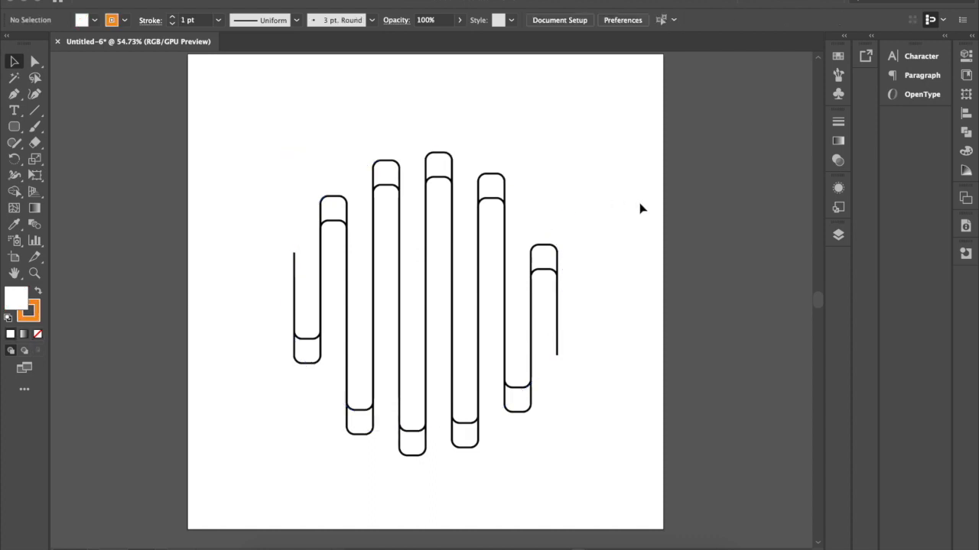
scroll(640, 208, "down", 2)
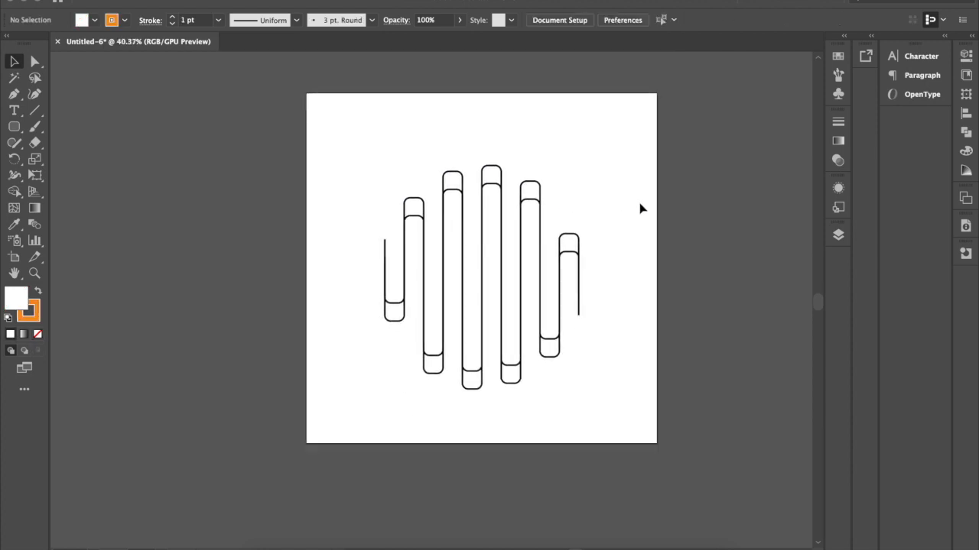
scroll(641, 209, "up", 1)
scroll(641, 209, "up", 2)
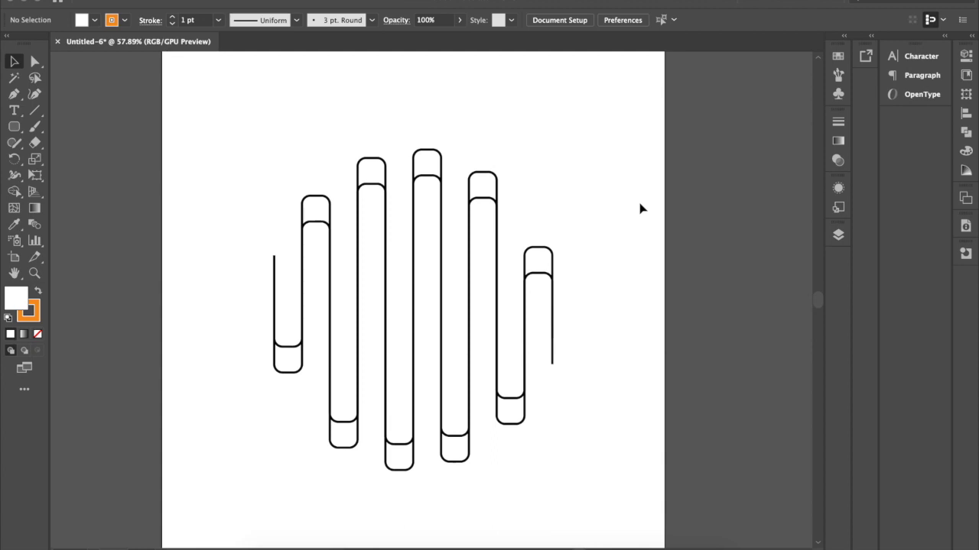
scroll(641, 208, "down", 2)
Select both compound paths and use the Shape Builder to turn the enclosed areas at the bars' rounded ends into separate closed shapes.
left_click_drag(623, 140, 319, 445)
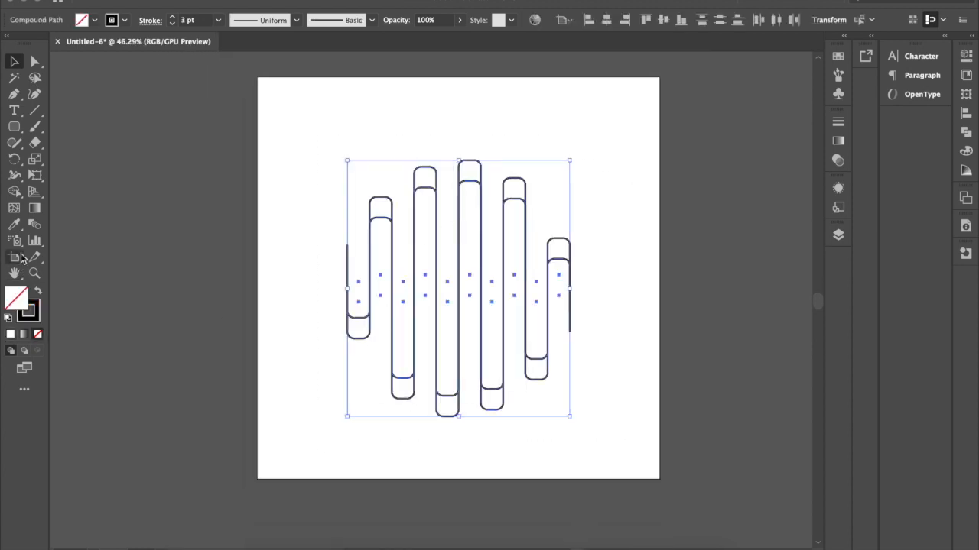
left_click(14, 192)
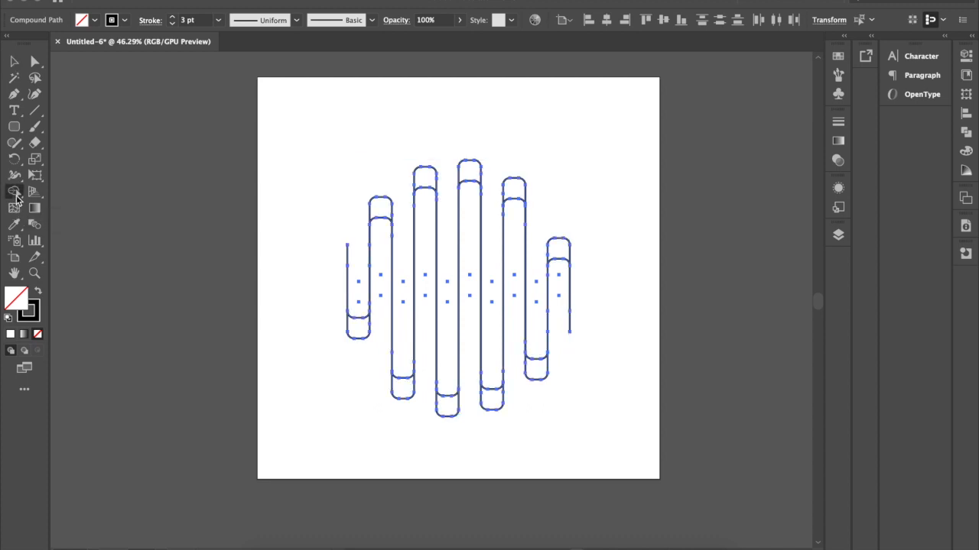
left_click(357, 334)
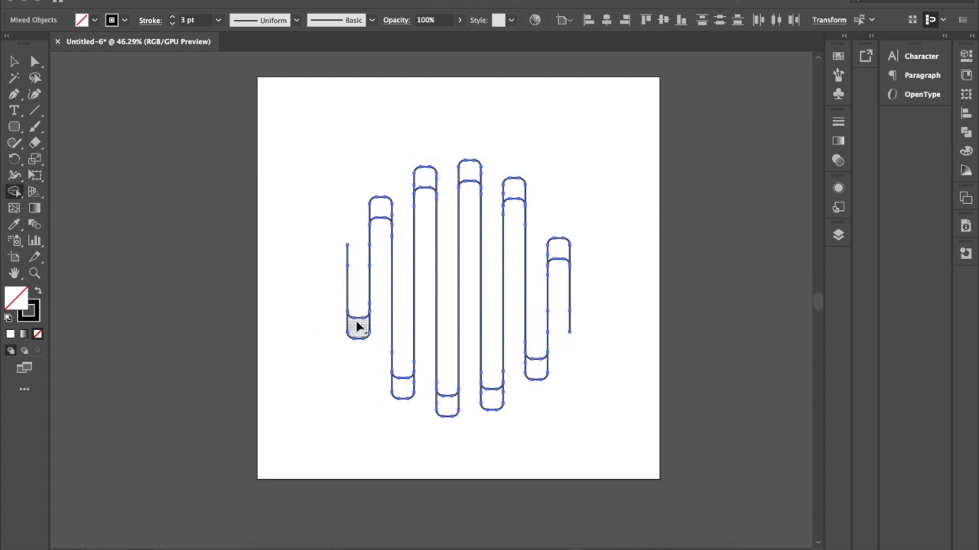
left_click(401, 389)
left_click(425, 179)
left_click(447, 411)
left_click(470, 175)
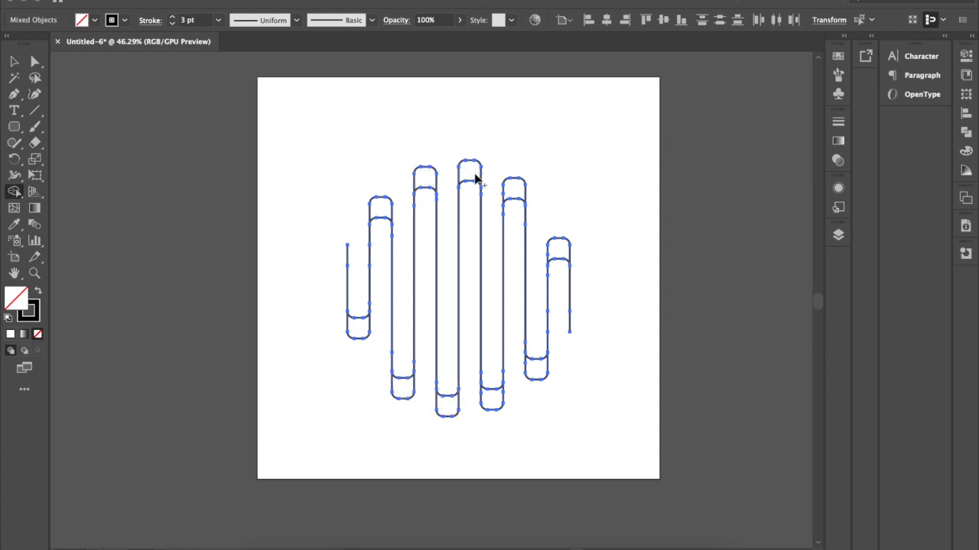
left_click(495, 401)
left_click(516, 189)
left_click(537, 372)
left_click(565, 247)
Delete the leftover lower compound path, keeping the built end shapes and the original line.
left_click(17, 62)
left_click(345, 106)
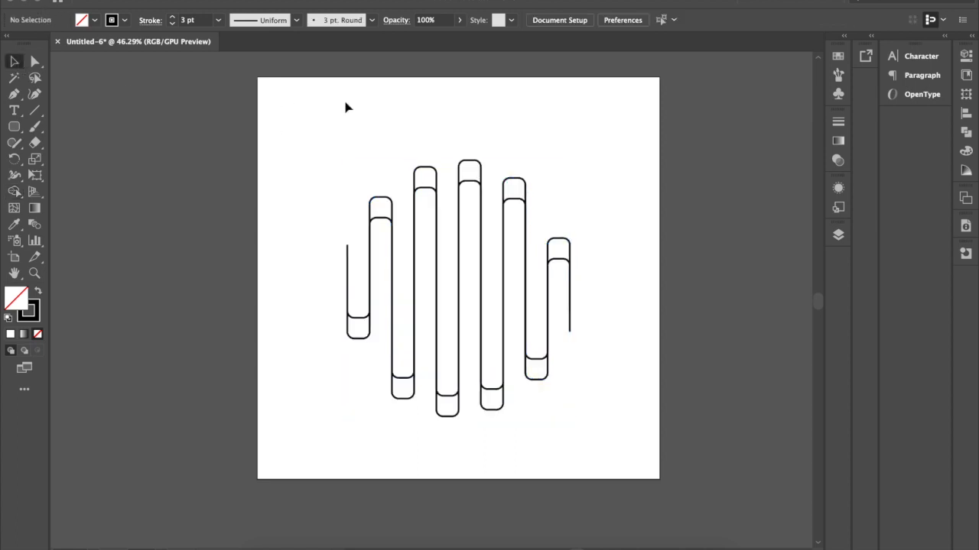
left_click(417, 233)
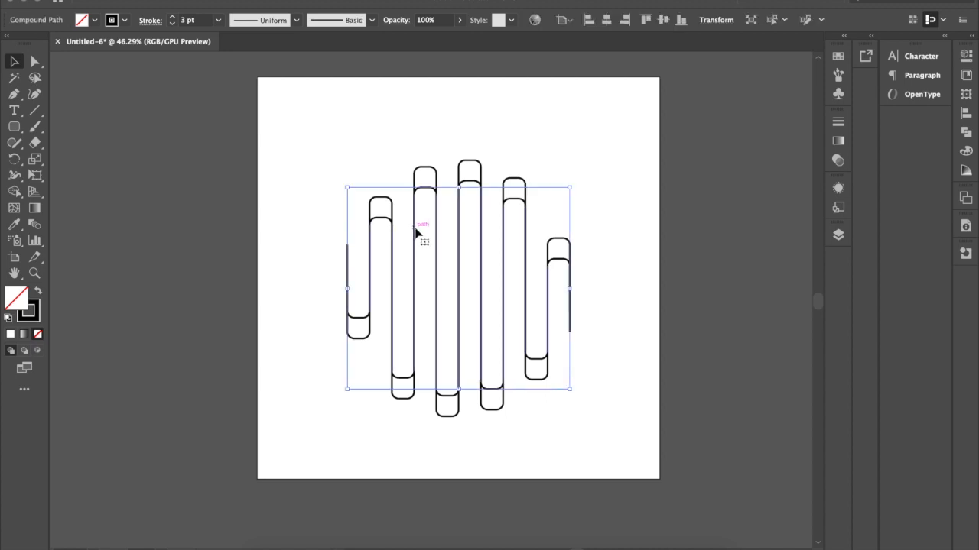
key("Delete")
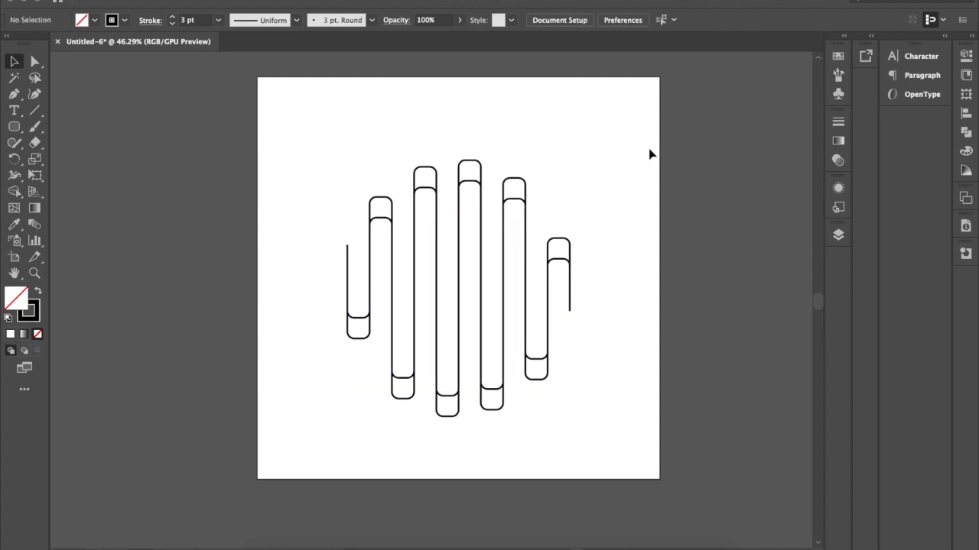
Select the ten closed end shapes of the bars together and set their fill to black.
left_click(370, 324)
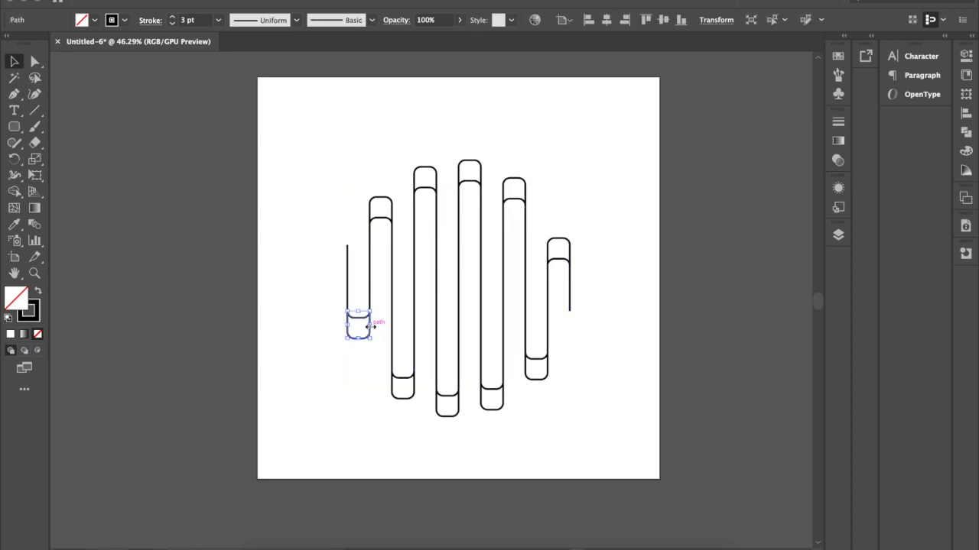
left_click(390, 200, "shift")
left_click(414, 398, "shift")
left_click(433, 172, "shift")
left_click(469, 168, "shift")
left_click(451, 415, "shift")
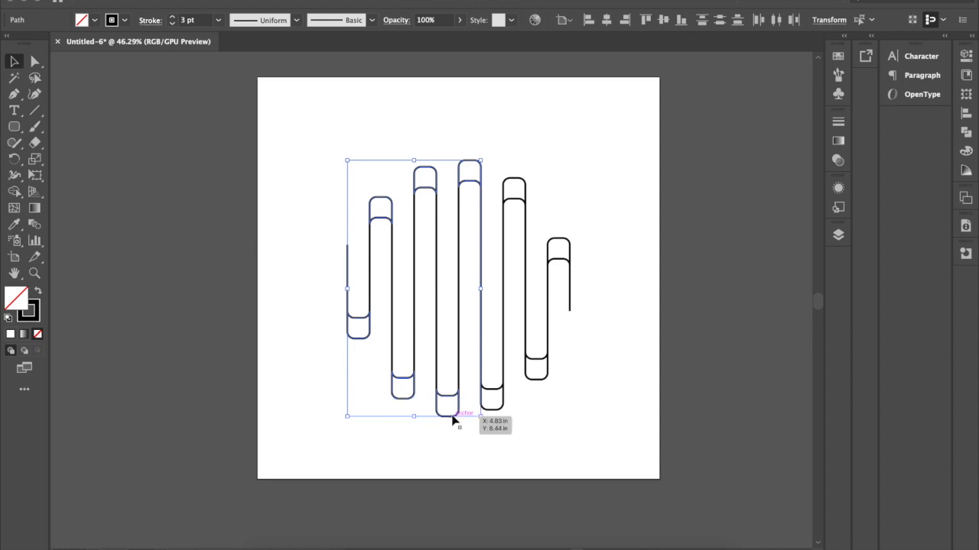
left_click(499, 409, "shift")
left_click(518, 183, "shift")
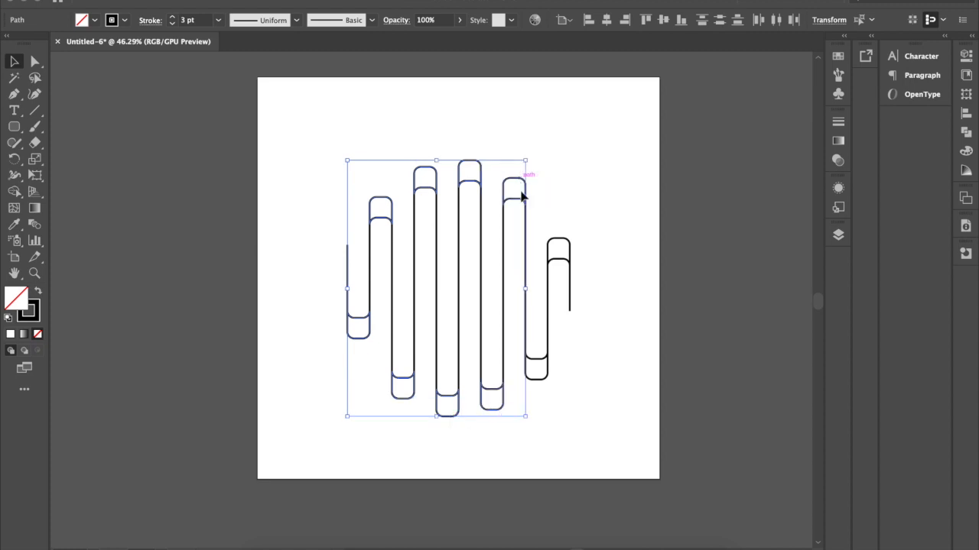
left_click(562, 251, "shift")
left_click(540, 378, "shift")
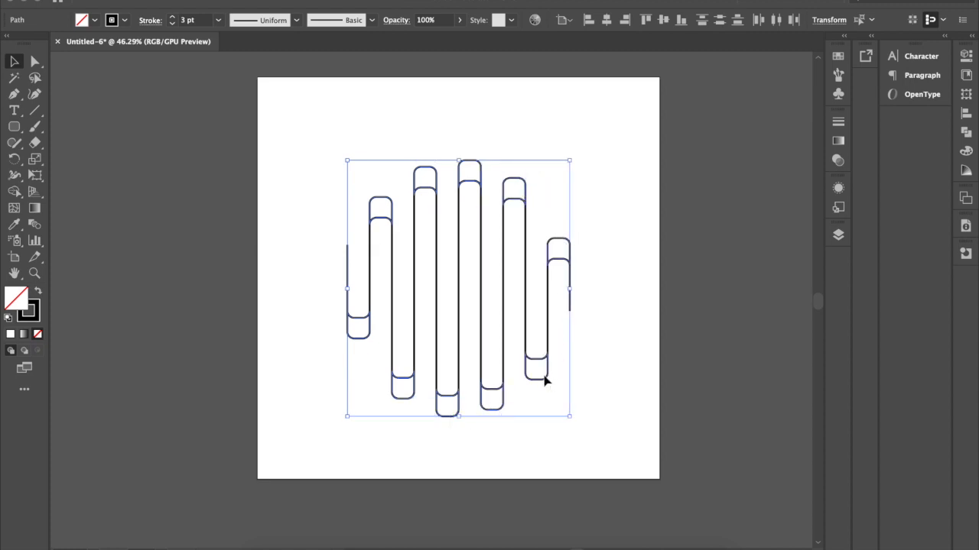
left_click(94, 20)
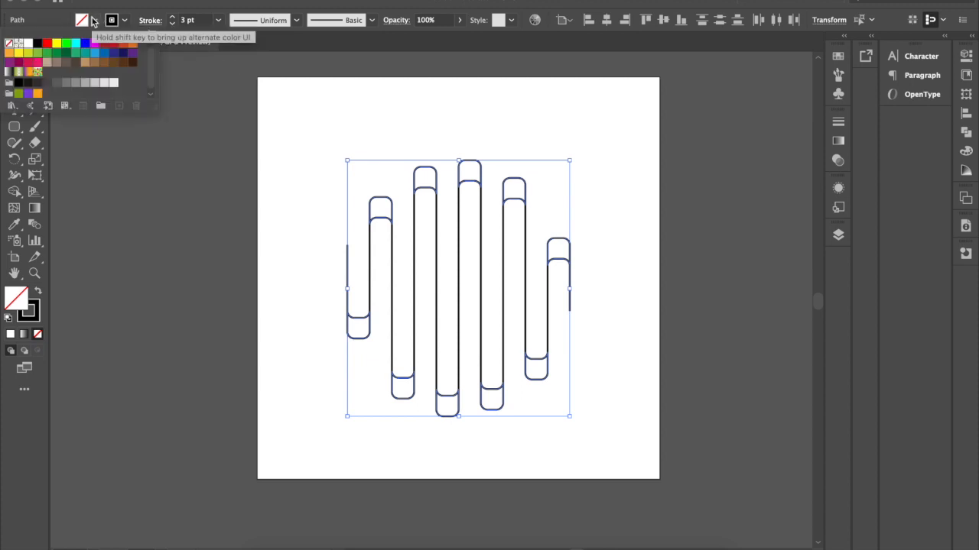
left_click(37, 45)
left_click(703, 170)
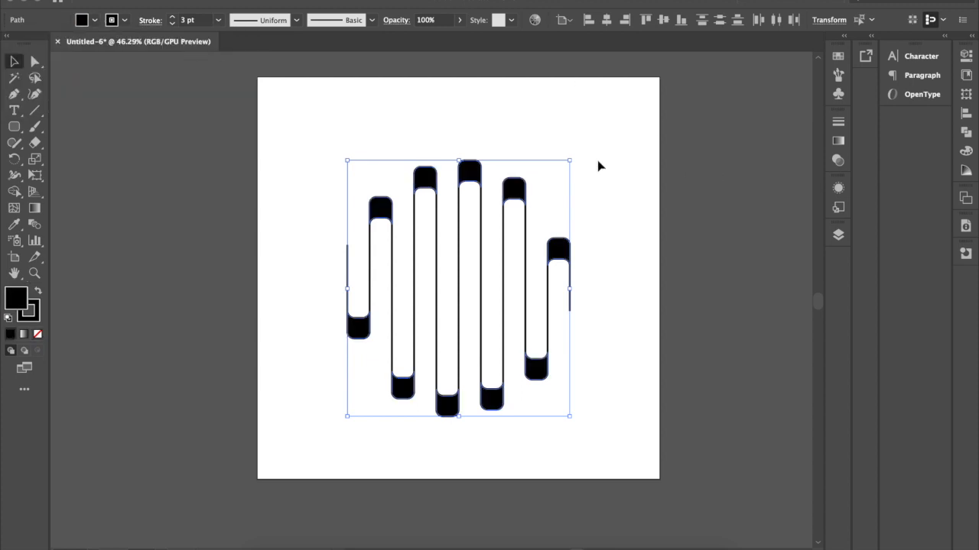
left_click(654, 150)
mouse_move(562, 255)
left_mouse_down()
mouse_move(563, 221)
mouse_move(556, 227)
left_mouse_up()
key("super+z")
left_click(620, 204)
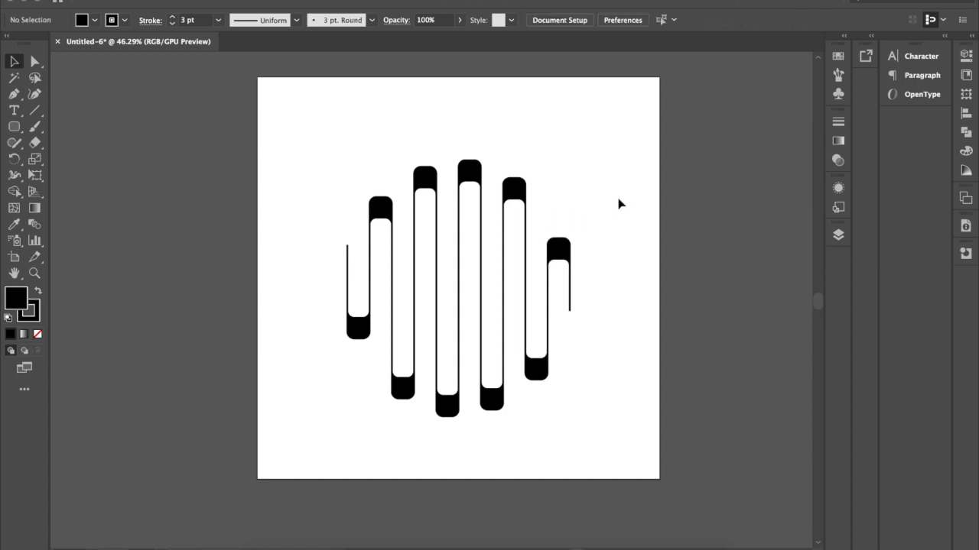
Group the whole winding design and center it horizontally and vertically on the artboard.
left_click_drag(618, 120, 332, 463)
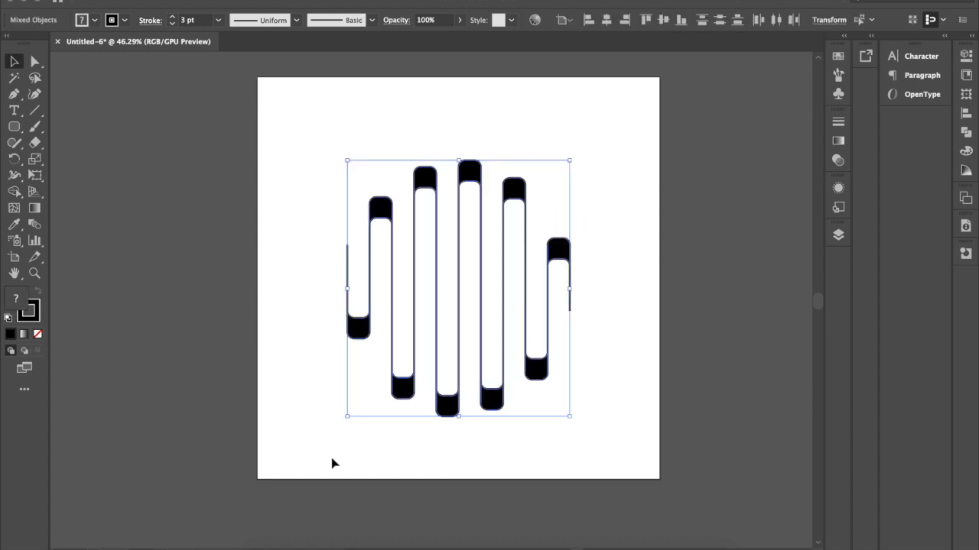
key("super+g")
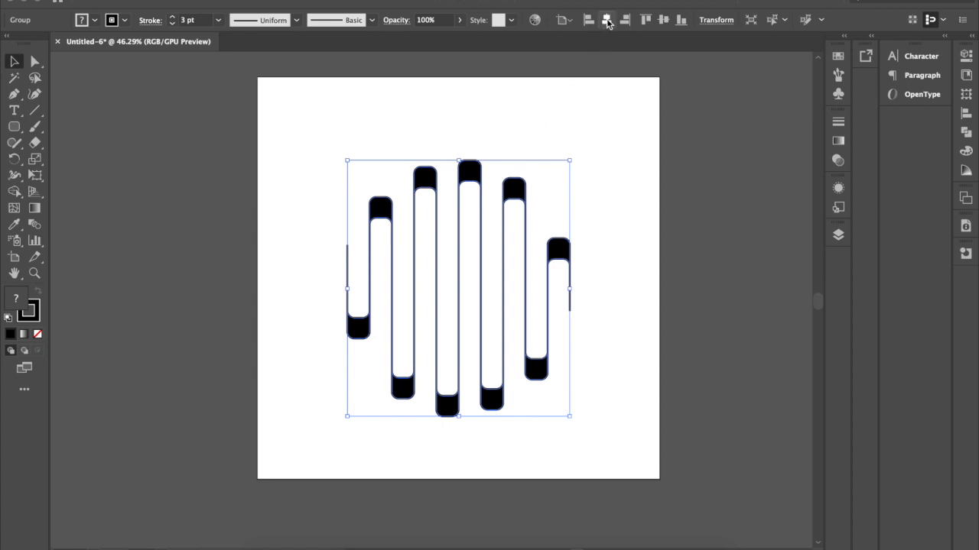
left_click(663, 20)
left_click(631, 259)
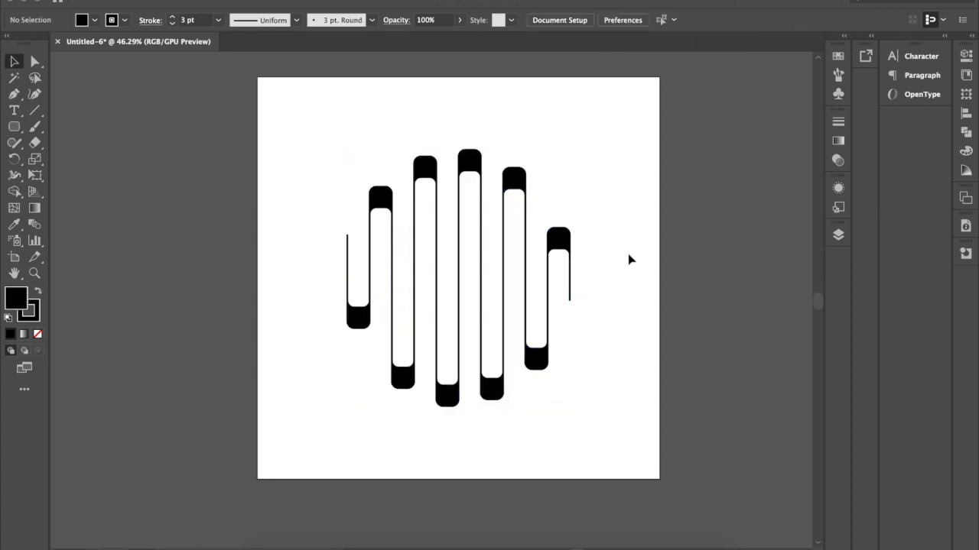
Set the stroke weight of the grouped design to 5 pt.
scroll(629, 260, "down", 1)
scroll(629, 260, "up", 2)
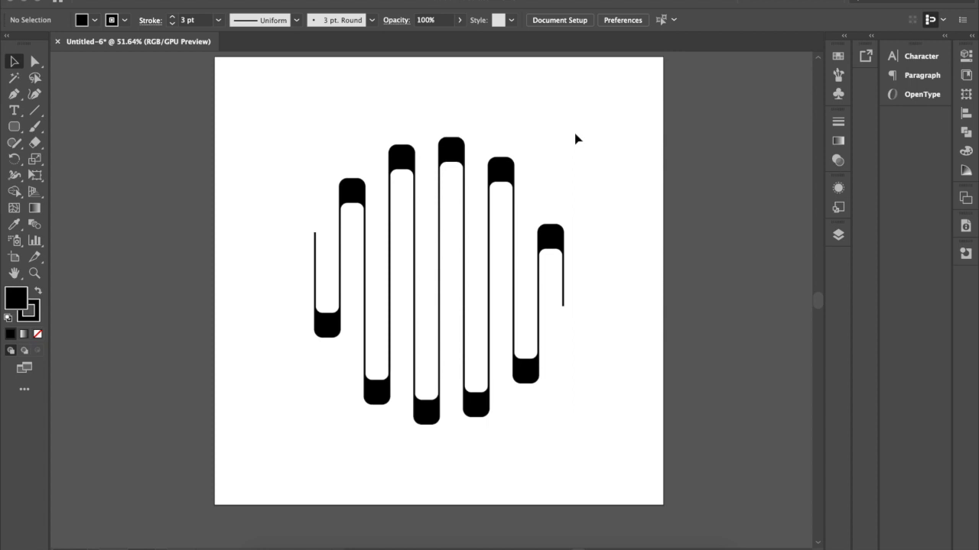
left_click_drag(587, 123, 258, 538)
scroll(497, 293, "down", 1)
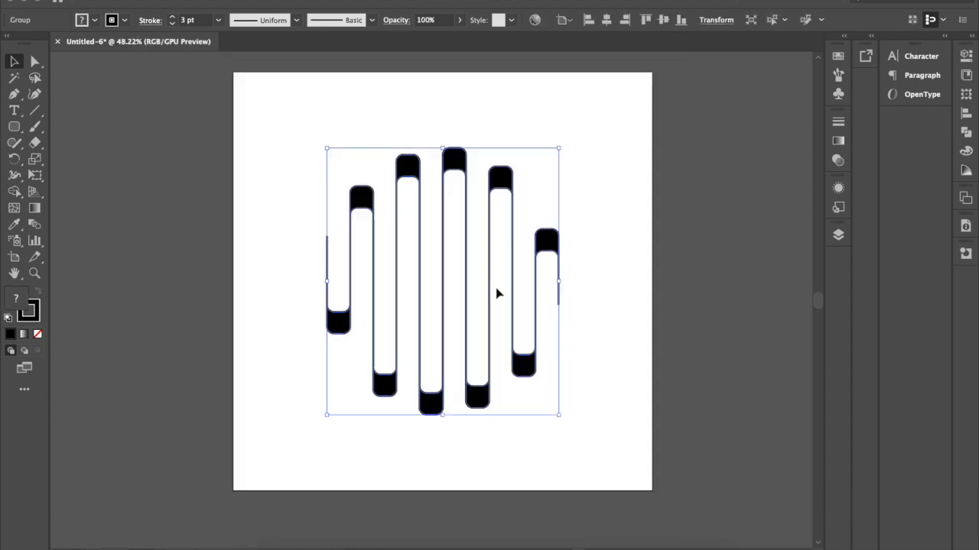
left_click(95, 20)
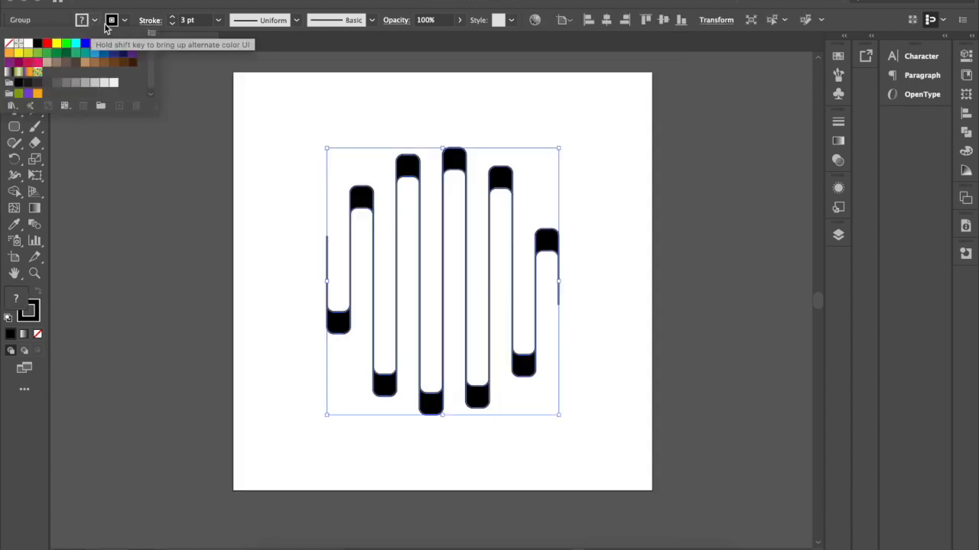
left_click(175, 24)
left_click(172, 18)
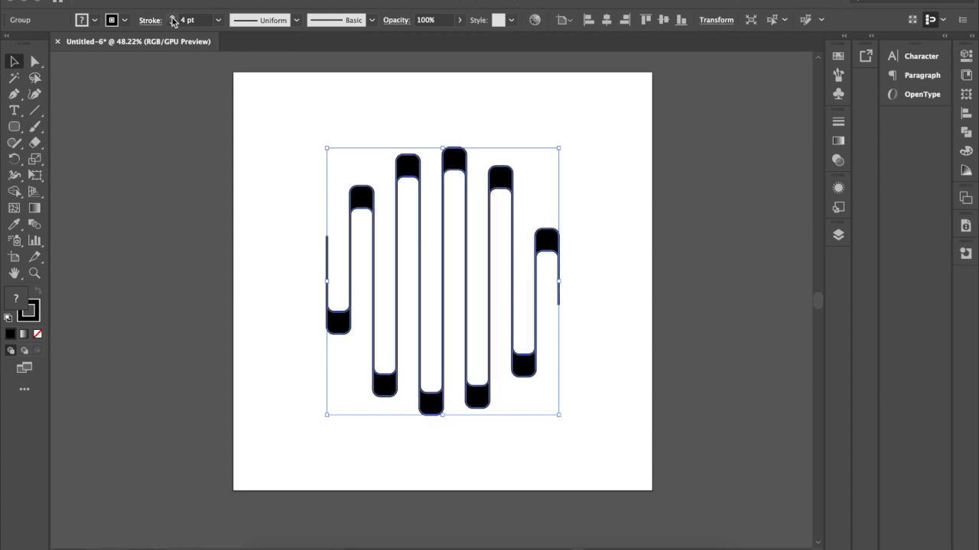
left_click(173, 18)
left_click(624, 151)
scroll(624, 151, "down", 1)
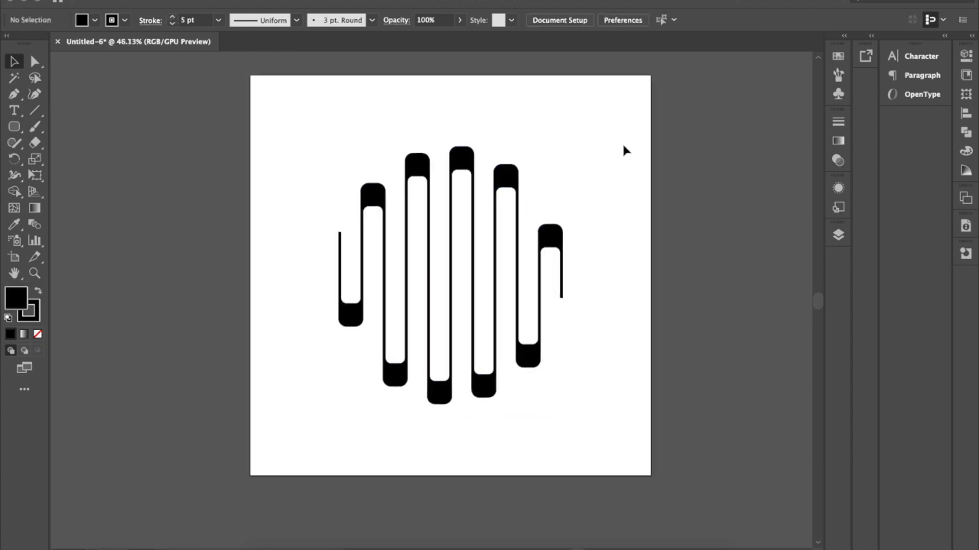
Duplicate the winding design slightly down and to the right, and color the copy's fill and stroke cyan.
left_click(461, 165)
left_click_drag(461, 165, 470, 179)
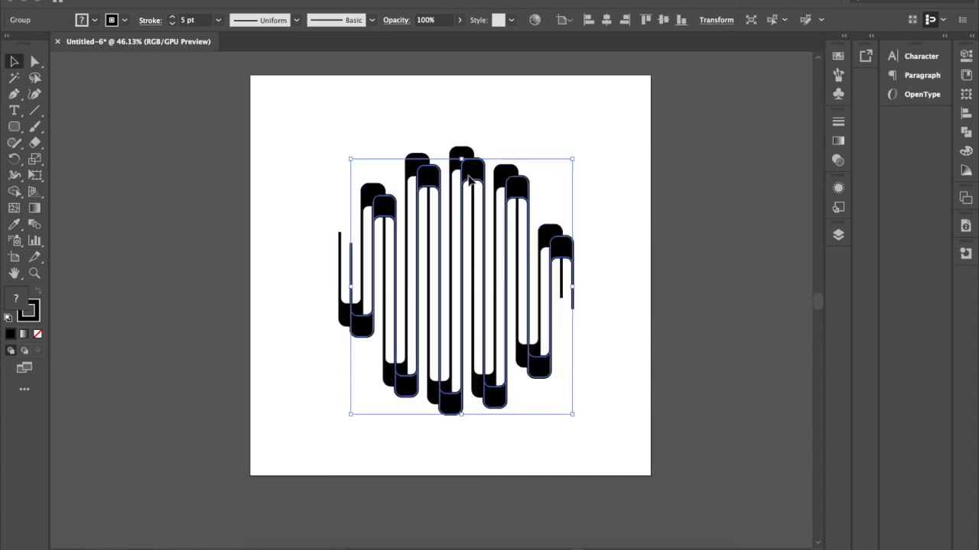
left_click(124, 20)
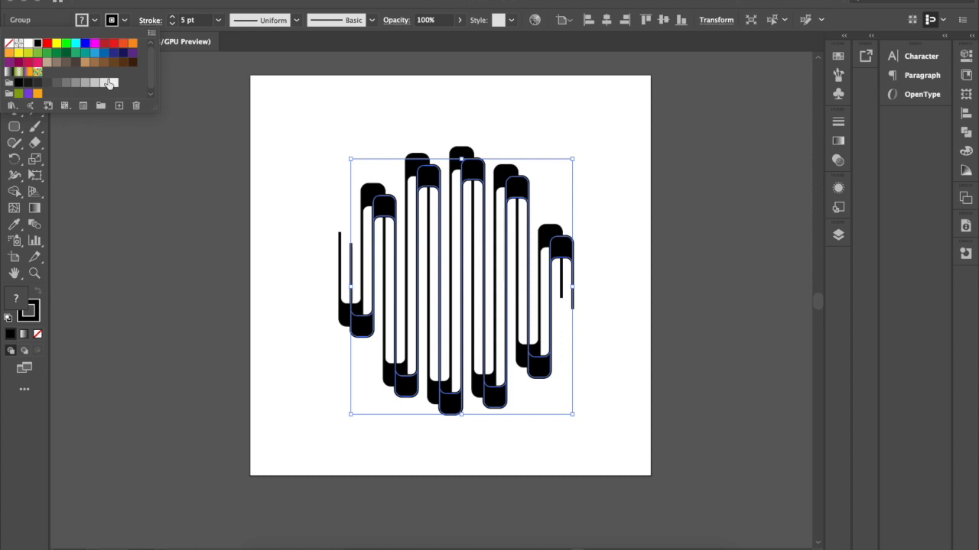
left_click(76, 44)
left_click(93, 19)
left_click(93, 20)
left_click(80, 44)
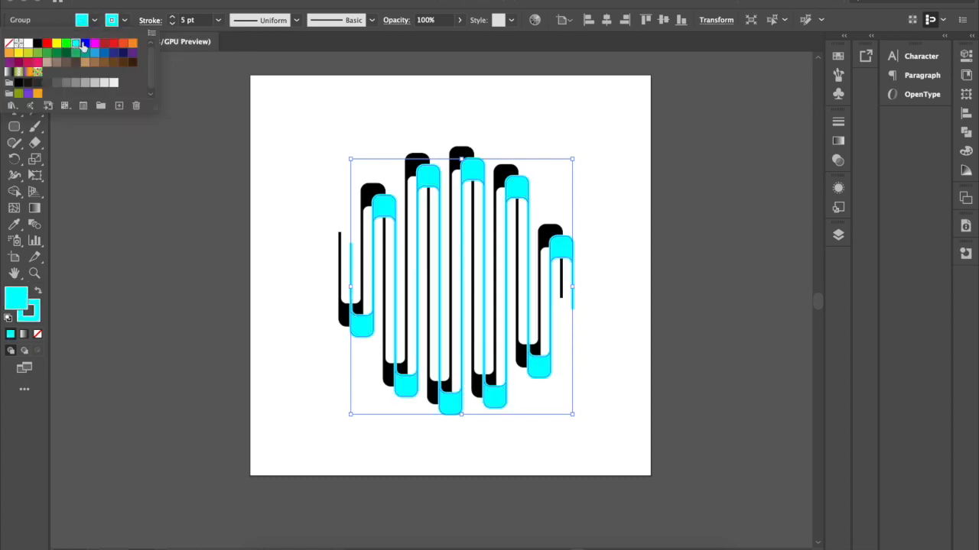
left_click(620, 183)
left_click(627, 184)
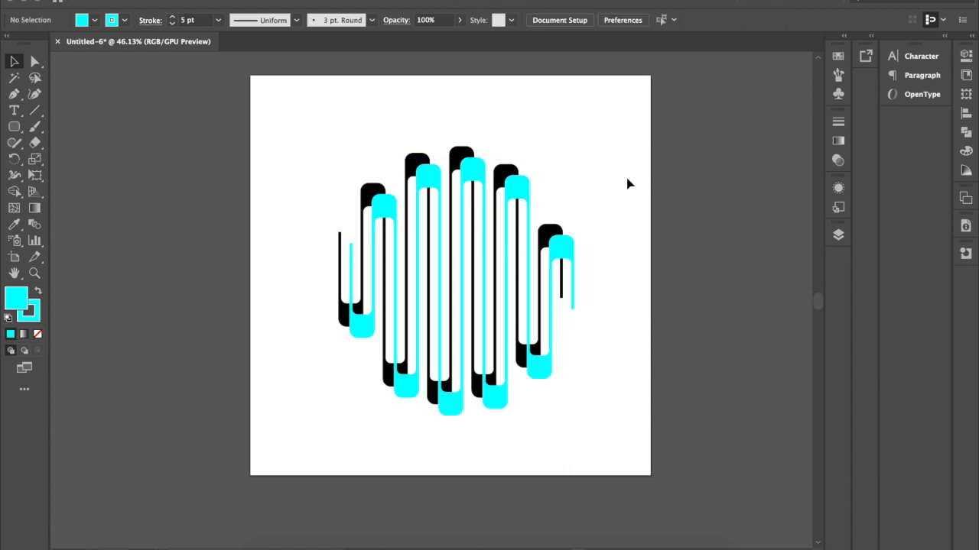
Send the cyan copy to the back so it sits behind the black design.
left_click(565, 244)
right_click(565, 246)
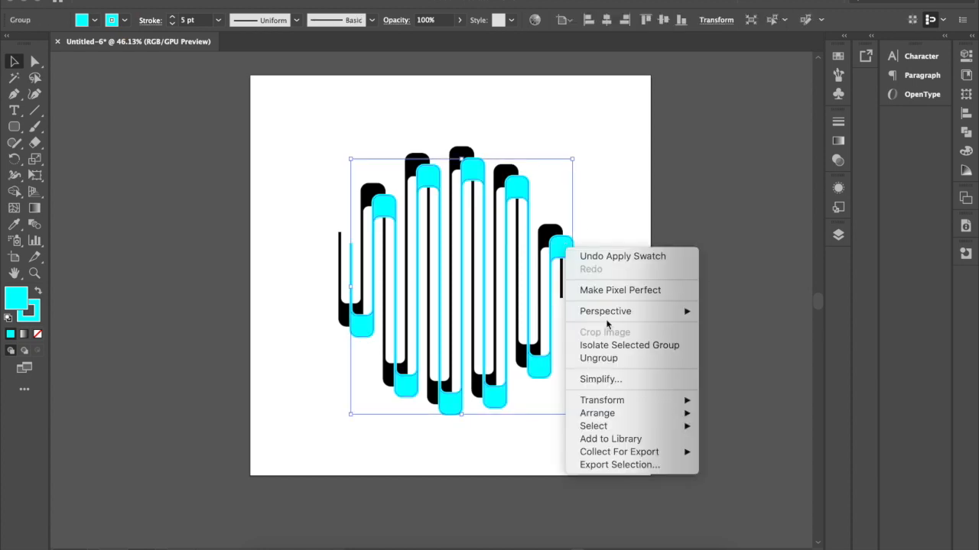
mouse_move(635, 413)
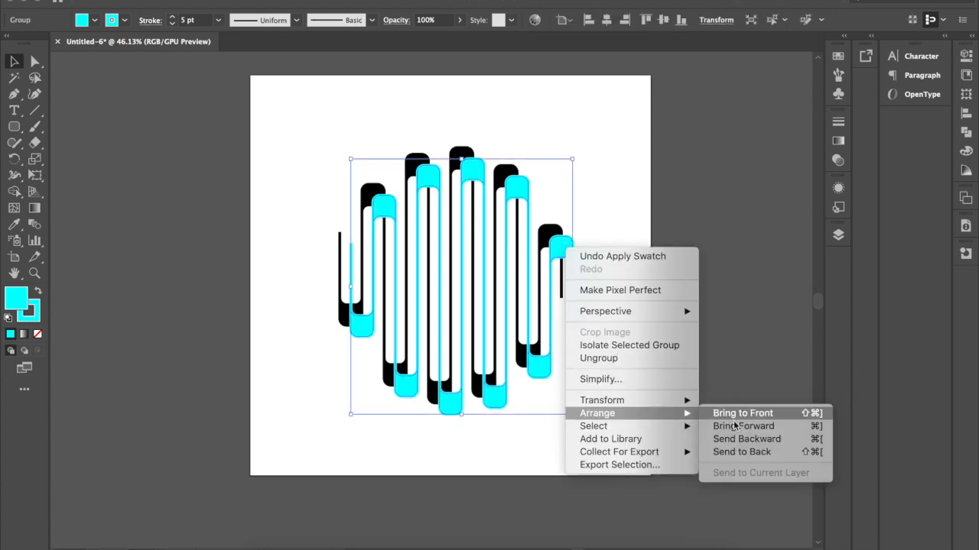
left_click(748, 452)
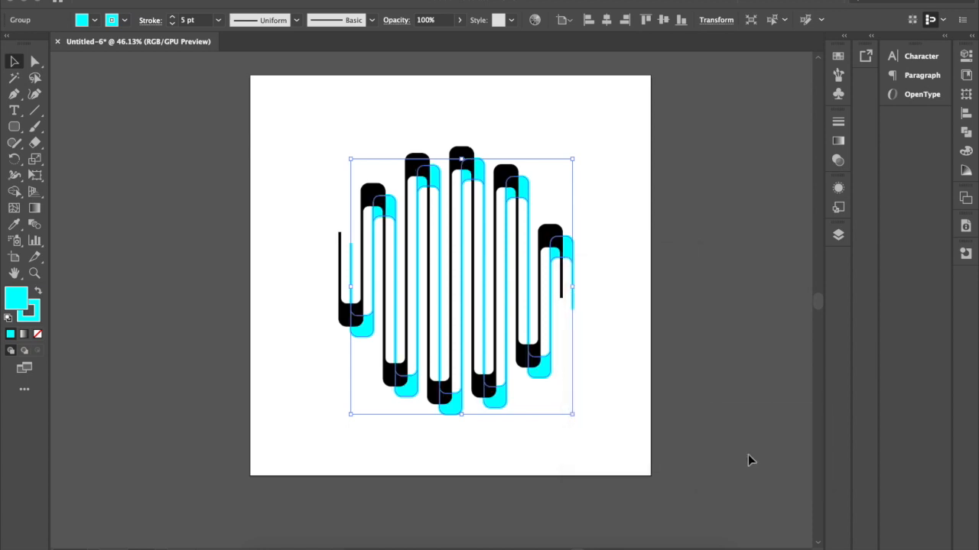
left_click(666, 346)
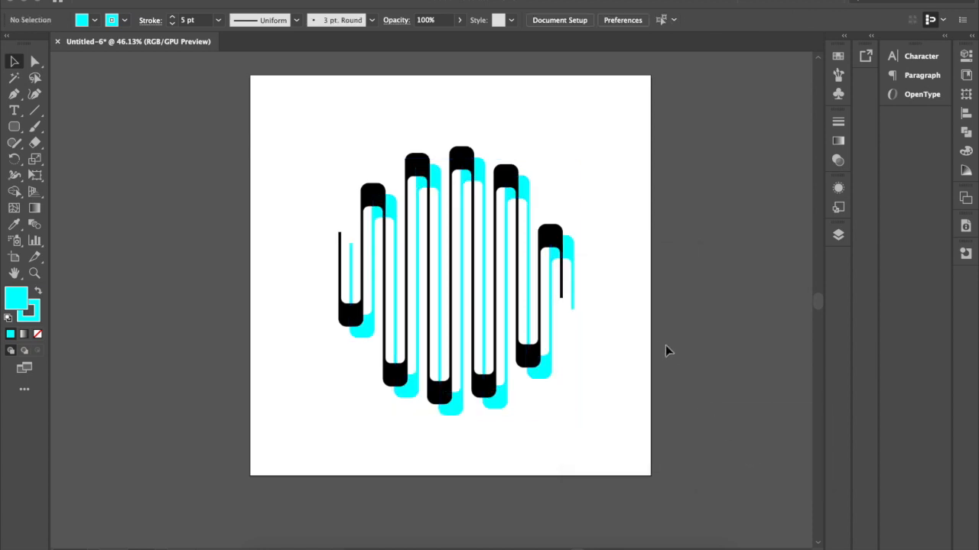
Move the cyan copy slightly up and to the left, closer to the black design, to tighten the shadow offset.
scroll(662, 345, "down", 3)
scroll(659, 344, "up", 1)
left_click_drag(589, 260, 581, 258)
left_click(653, 264)
scroll(653, 265, "down", 2)
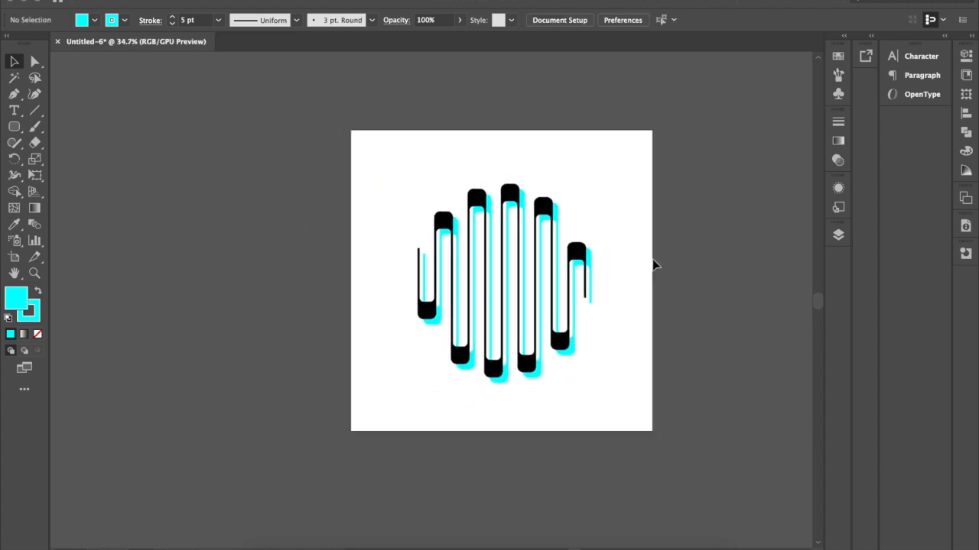
Change both the fill and the stroke of the cyan shadow copy to the pink swatch.
scroll(653, 265, "up", 1)
left_click(586, 263)
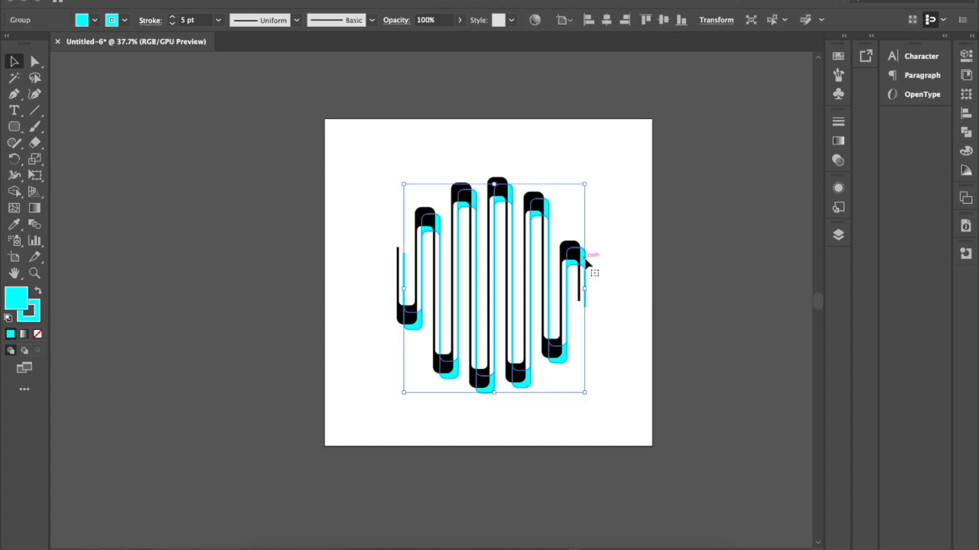
left_click(94, 20)
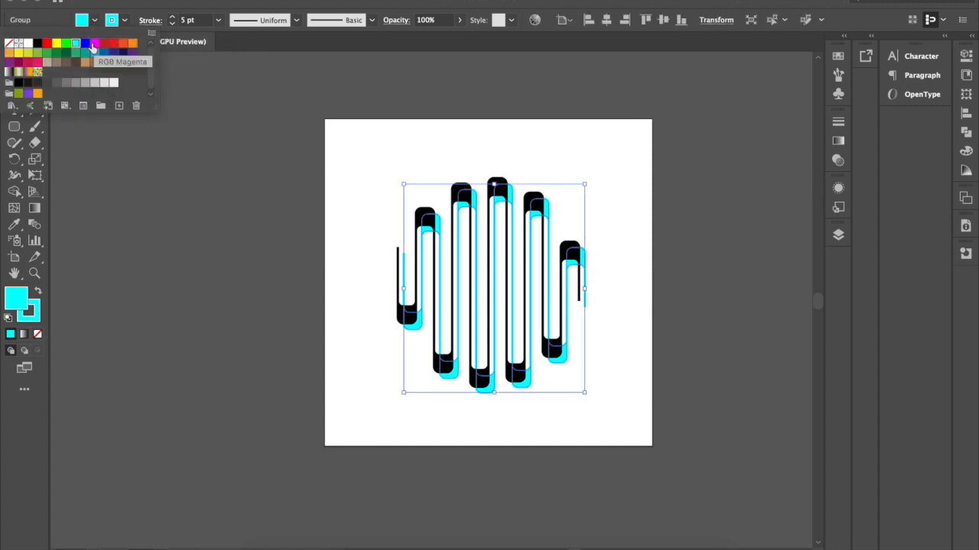
left_click(36, 65)
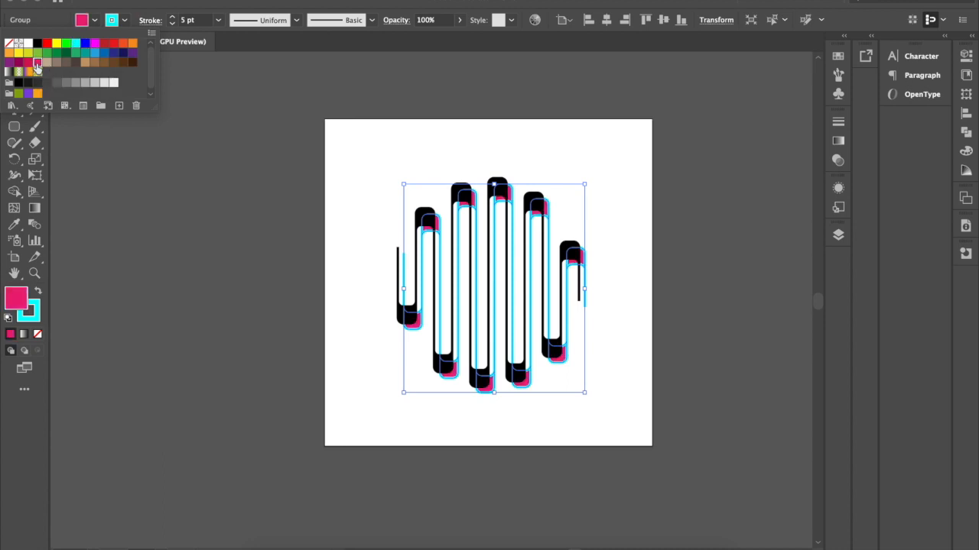
left_click(125, 21)
left_click(37, 65)
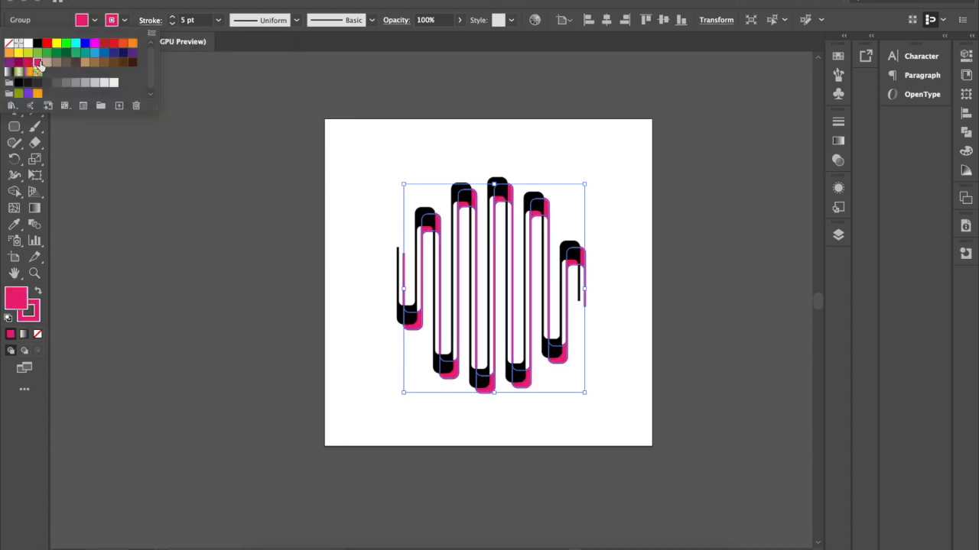
left_click(451, 97)
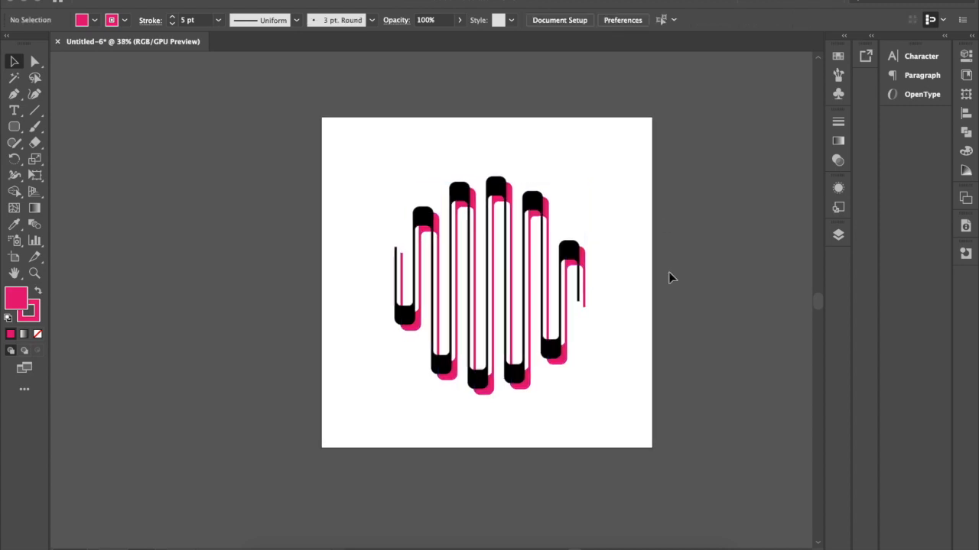
Select the black design and its pink copy together and scale them proportionally about their center to less than half size.
scroll(668, 272, "up", 2)
left_click_drag(581, 167, 325, 450)
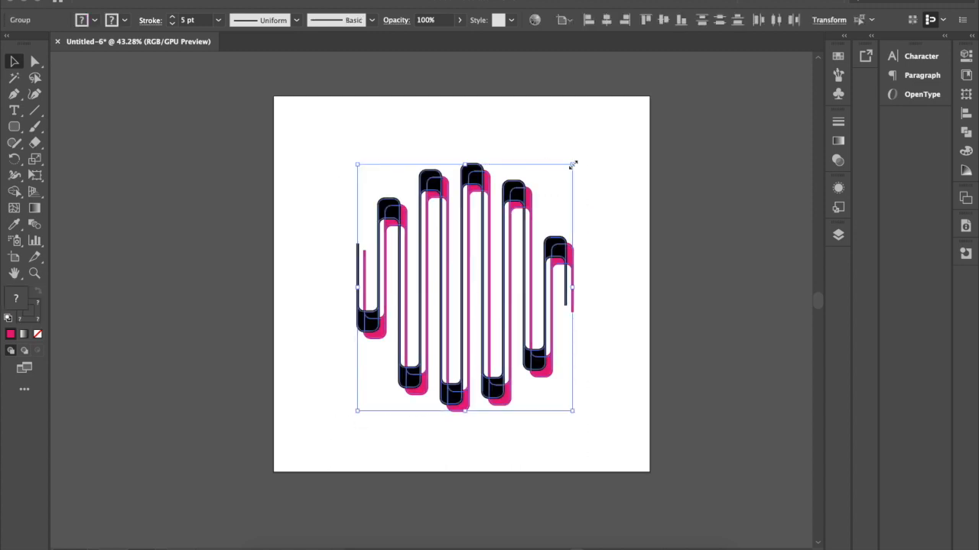
left_click_drag(572, 165, 517, 230)
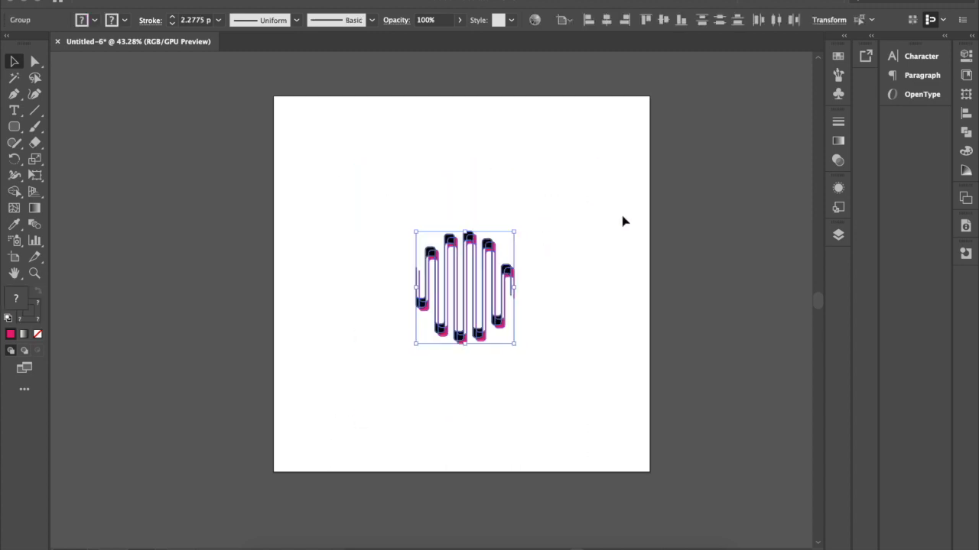
left_click(623, 220)
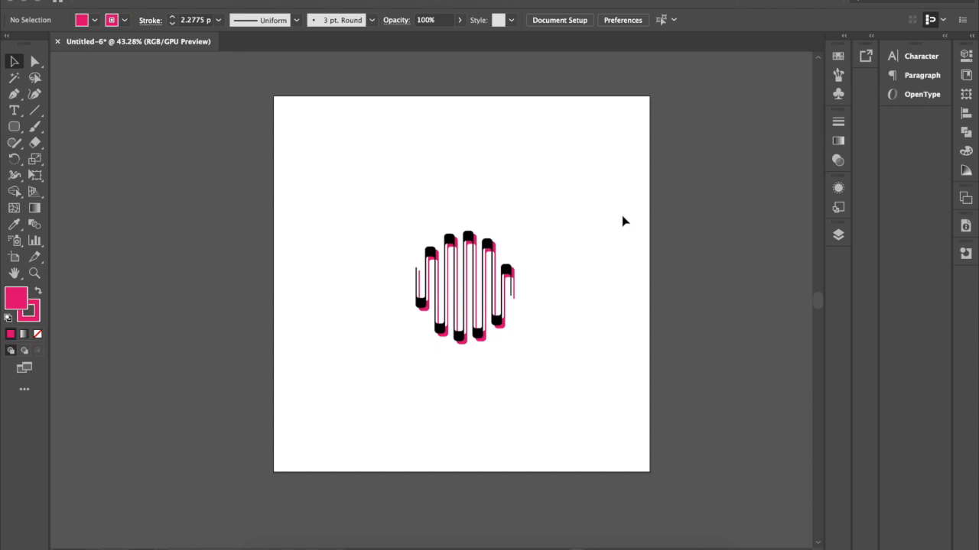
scroll(540, 228, "up", 1)
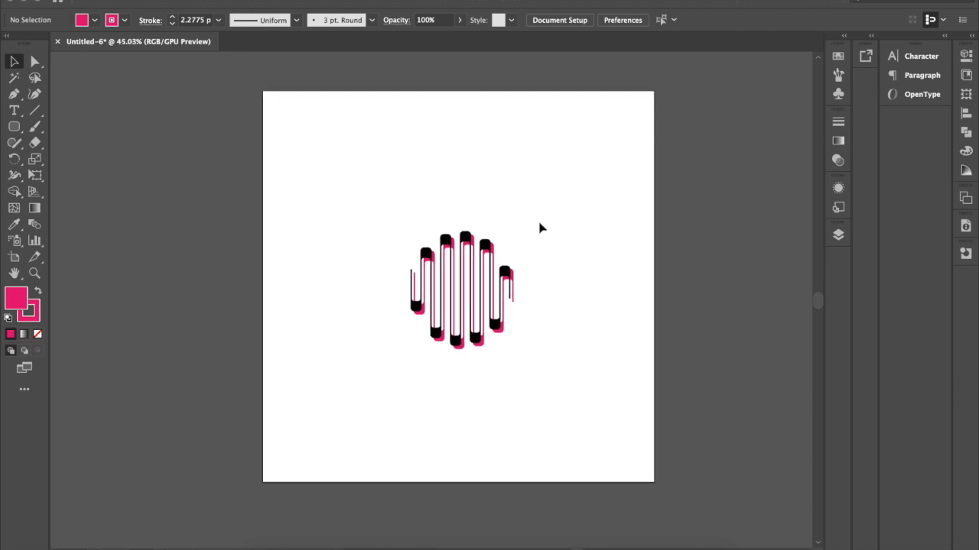